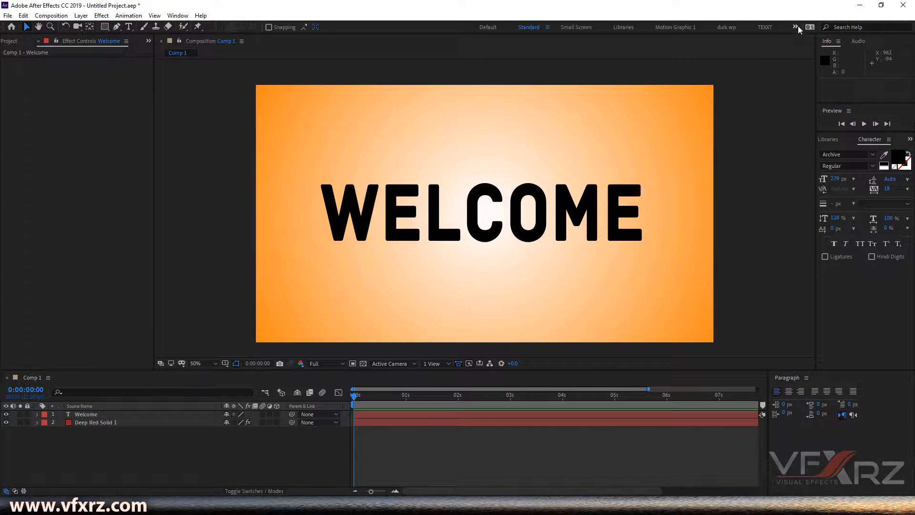
Step: Switch the workspace to Text and collapse and re-expand the Character panel
{"action": "left_click", "coordinate": [795, 26]}
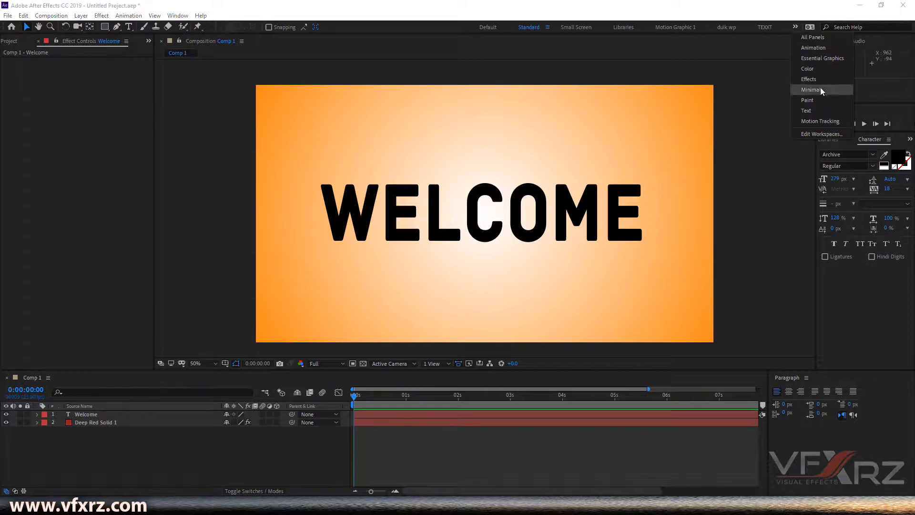
{"action": "left_click", "coordinate": [806, 111]}
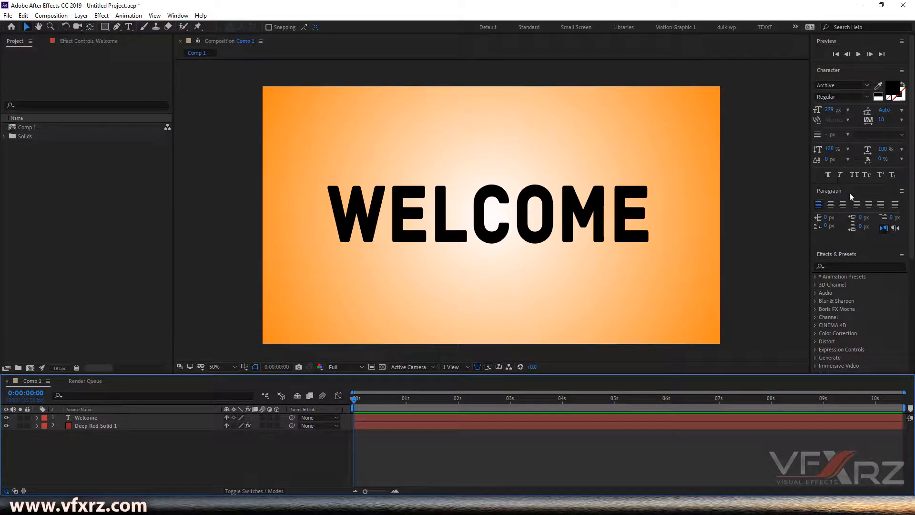
{"action": "left_click", "coordinate": [830, 70]}
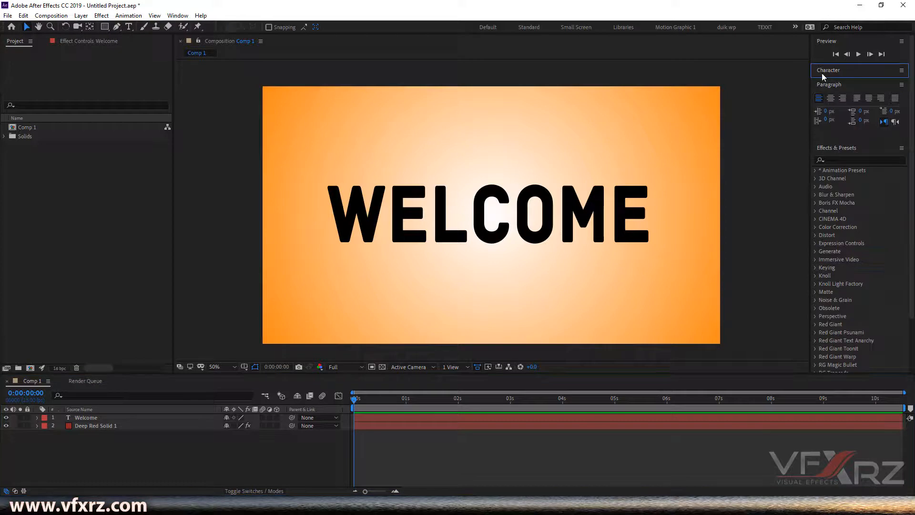
{"action": "left_click", "coordinate": [827, 72]}
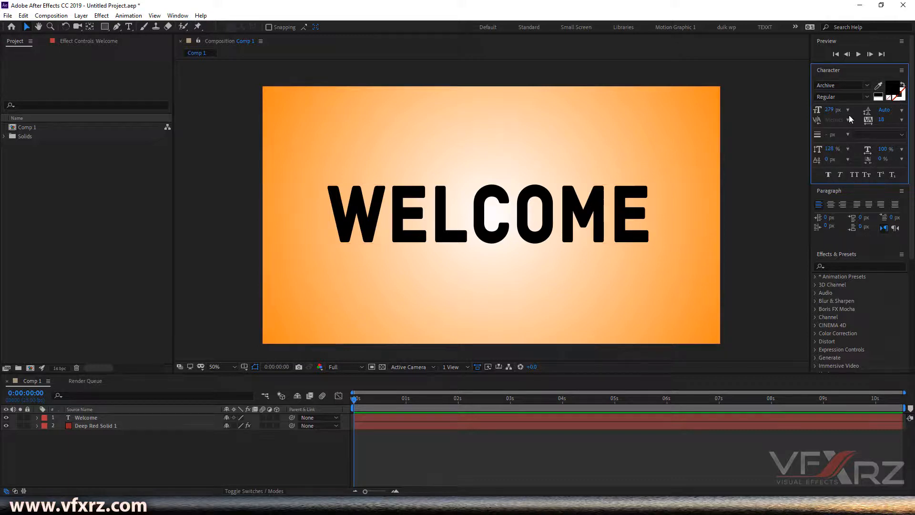
Step: Mark Archive as a favourite font and briefly filter the font list to show favourites only
{"action": "left_click", "coordinate": [867, 89]}
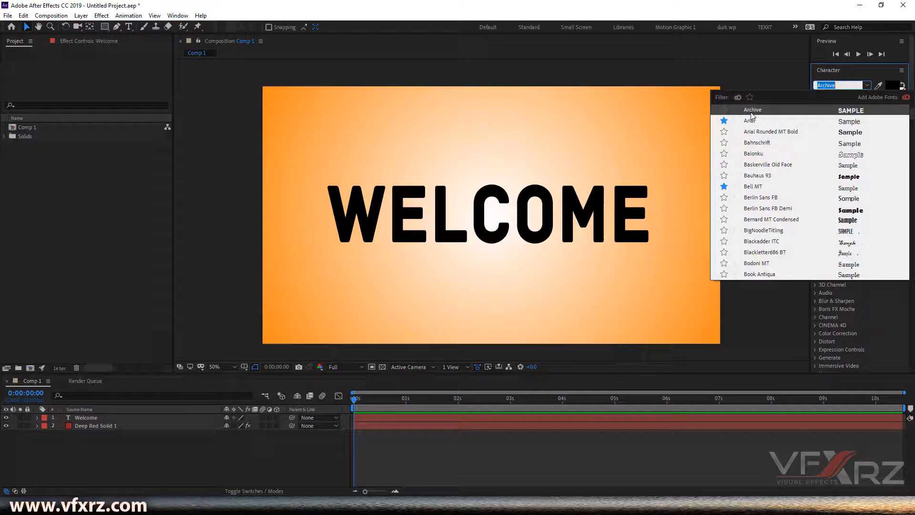
{"action": "left_click", "coordinate": [723, 111]}
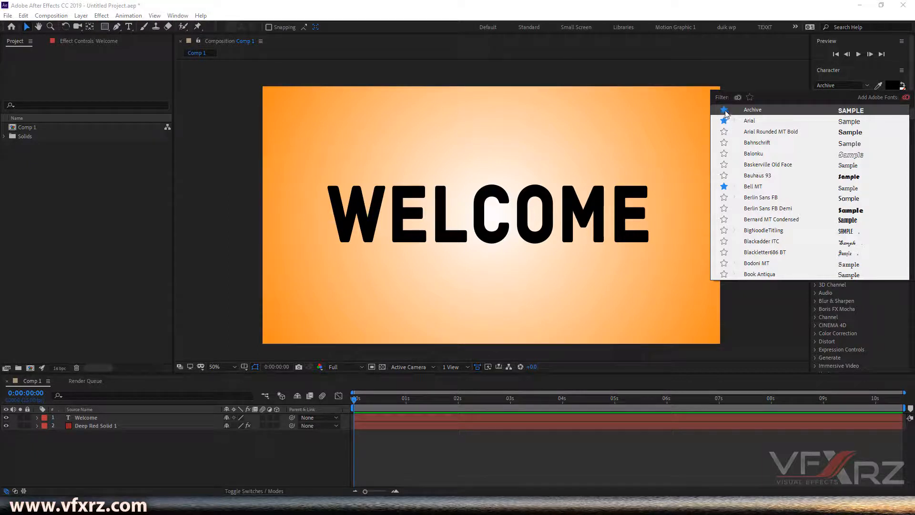
{"action": "left_click", "coordinate": [750, 98]}
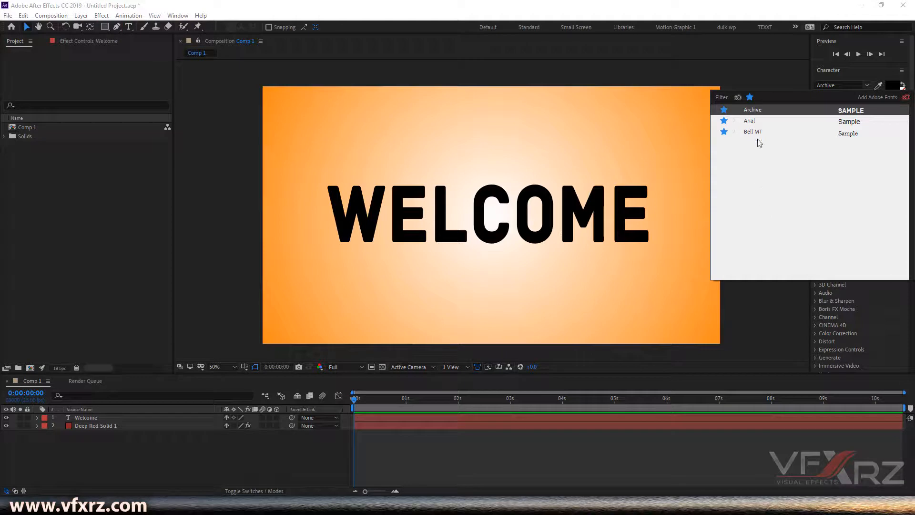
{"action": "left_click", "coordinate": [750, 97]}
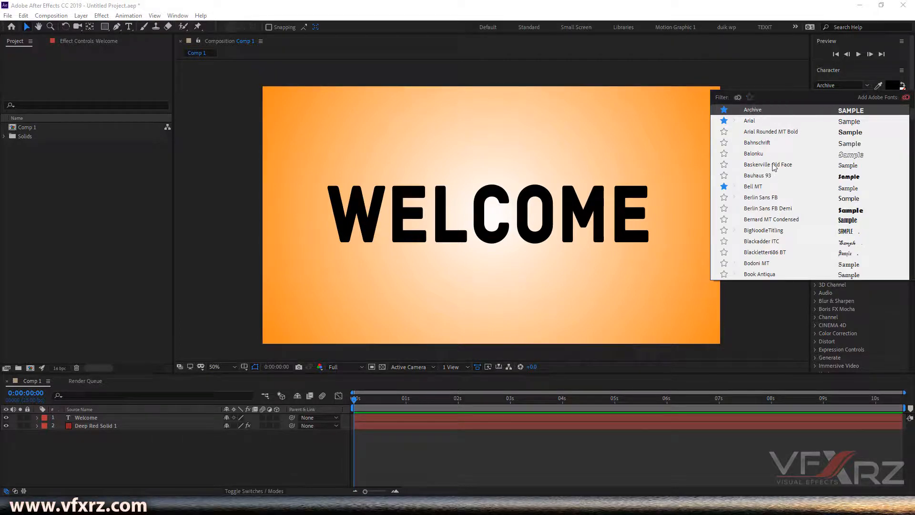
{"action": "scroll", "coordinate": [771, 166], "scroll_direction": "down", "scroll_amount": 3}
{"action": "scroll", "coordinate": [767, 167], "scroll_direction": "up", "scroll_amount": 4}
{"action": "scroll", "coordinate": [767, 168], "scroll_direction": "up", "scroll_amount": 1}
{"action": "scroll", "coordinate": [766, 169], "scroll_direction": "down", "scroll_amount": 2}
{"action": "left_click", "coordinate": [756, 112]}
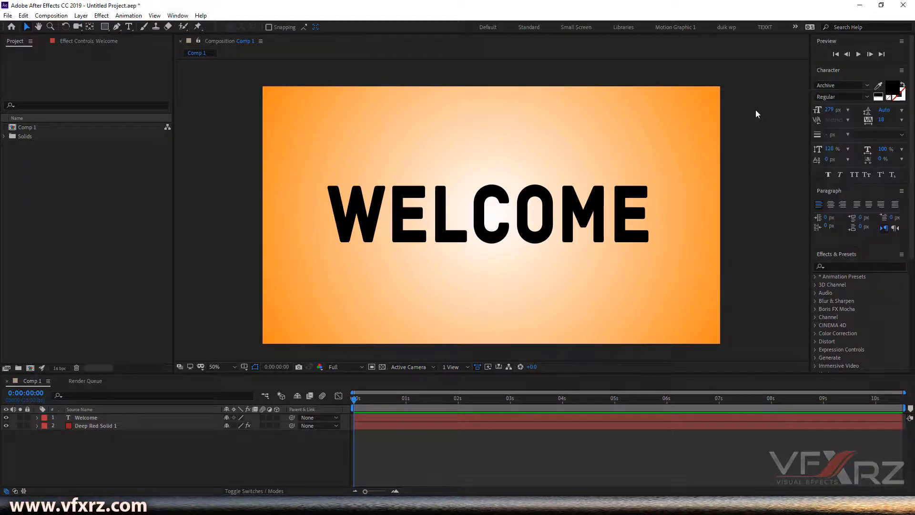
Step: Set the Character font to Arial while no text layer is selected
{"action": "left_click", "coordinate": [866, 98]}
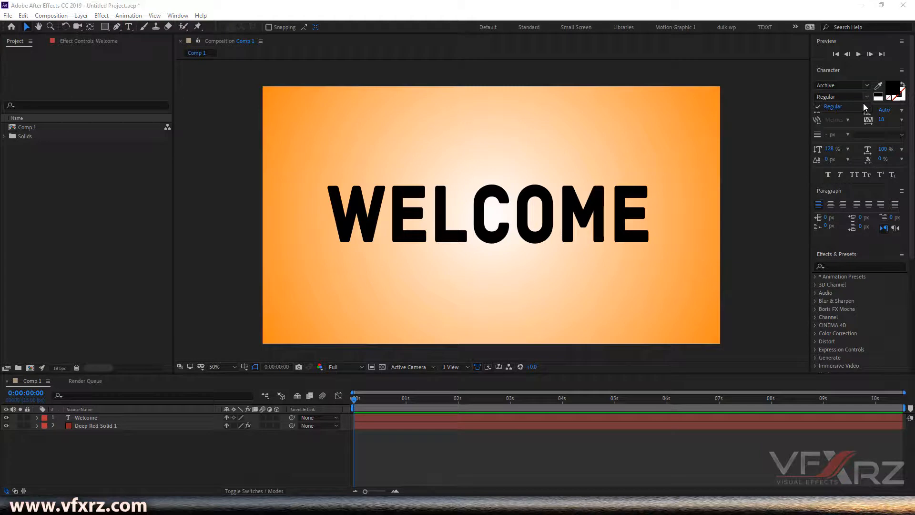
{"action": "left_click", "coordinate": [834, 107]}
{"action": "left_click", "coordinate": [866, 85]}
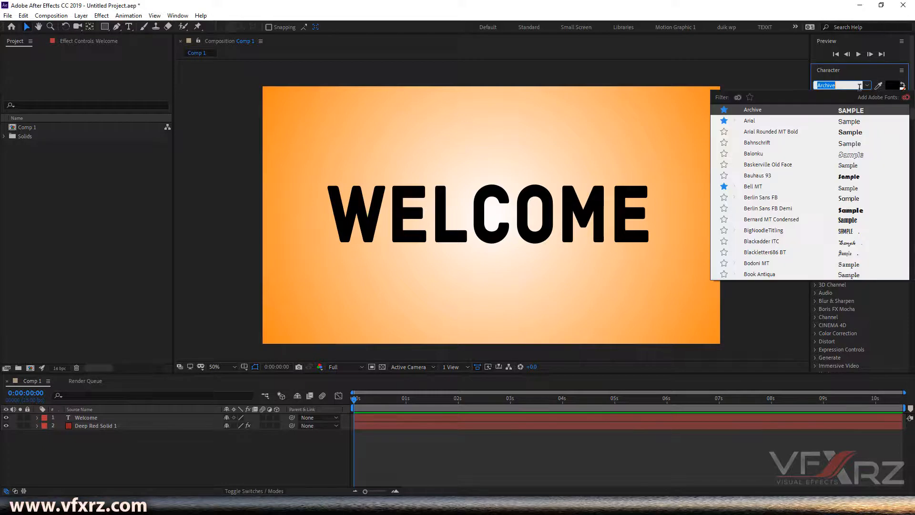
{"action": "left_click", "coordinate": [754, 122]}
{"action": "left_click", "coordinate": [867, 97]}
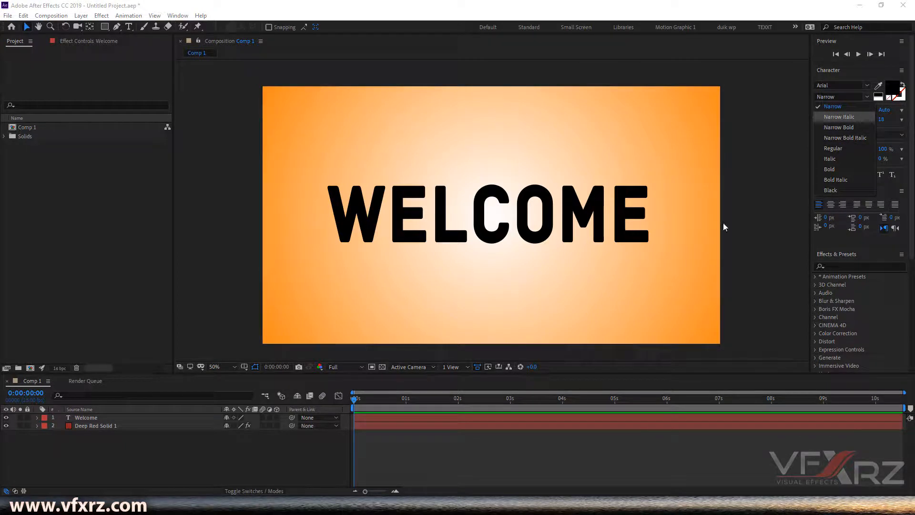
Step: Select all the text of the Welcome layer and change its font to Arial
{"action": "left_click", "coordinate": [97, 416]}
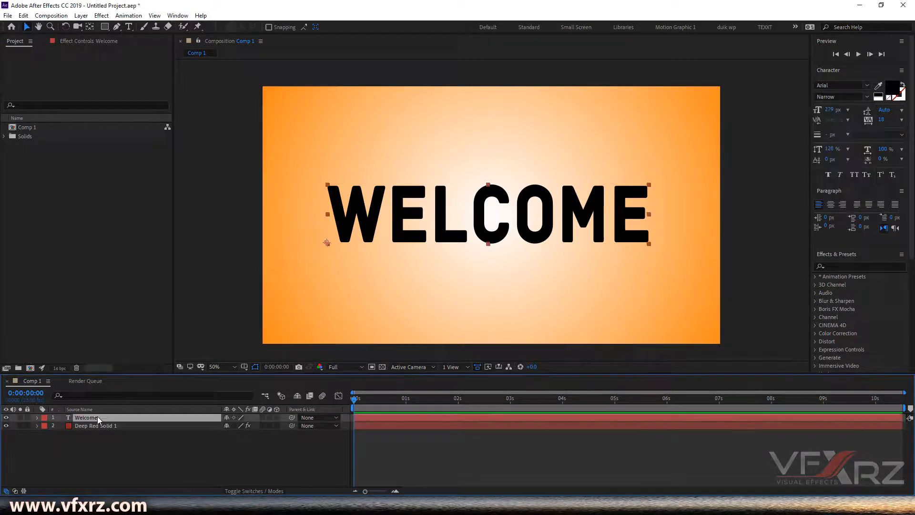
{"action": "double_click", "coordinate": [92, 416]}
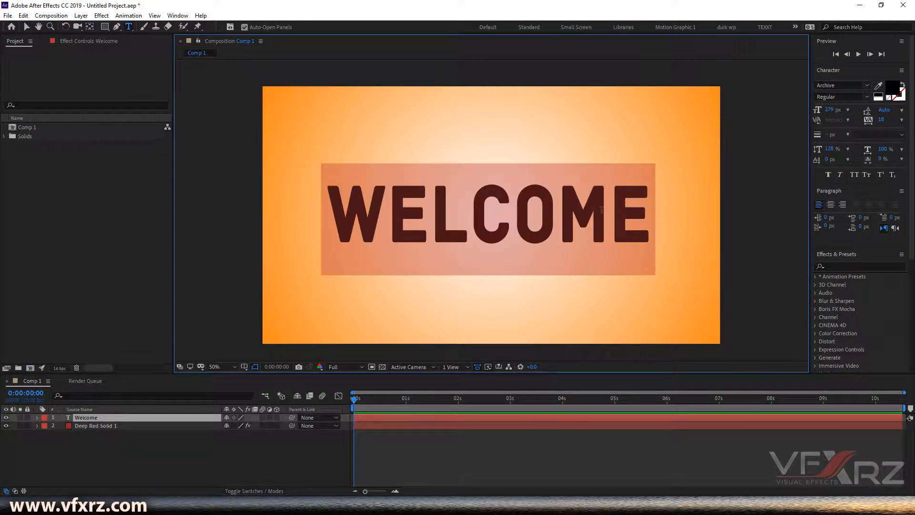
{"action": "left_click", "coordinate": [865, 86]}
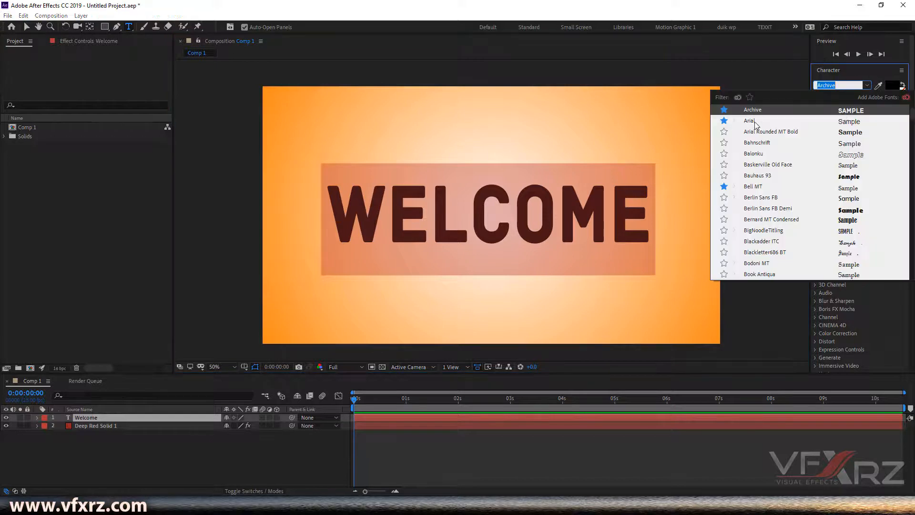
{"action": "left_click", "coordinate": [752, 122]}
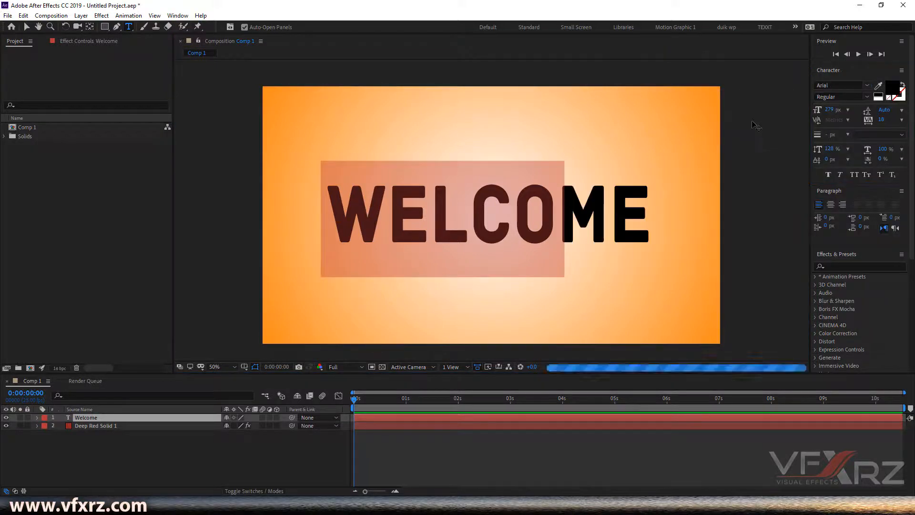
Step: Apply the Narrow Italic font style to the text, then the Narrow Bold style
{"action": "left_click", "coordinate": [866, 97]}
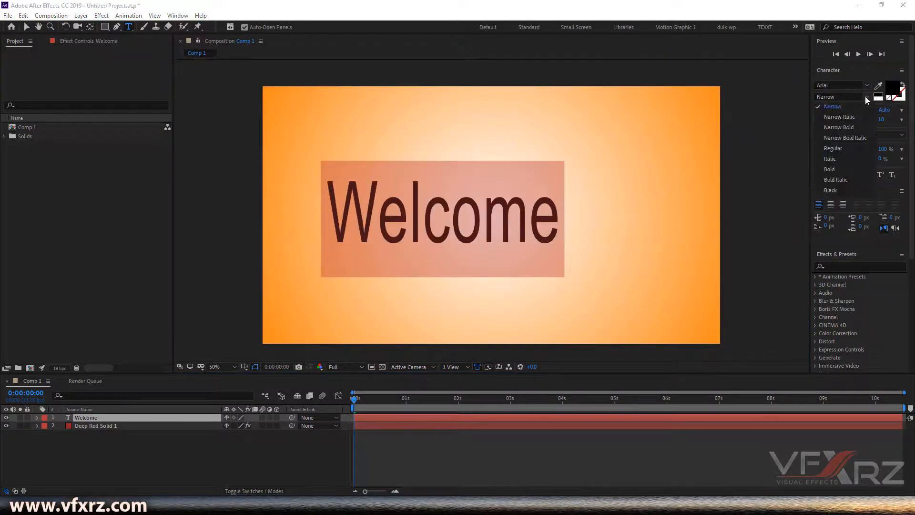
{"action": "left_click", "coordinate": [841, 117]}
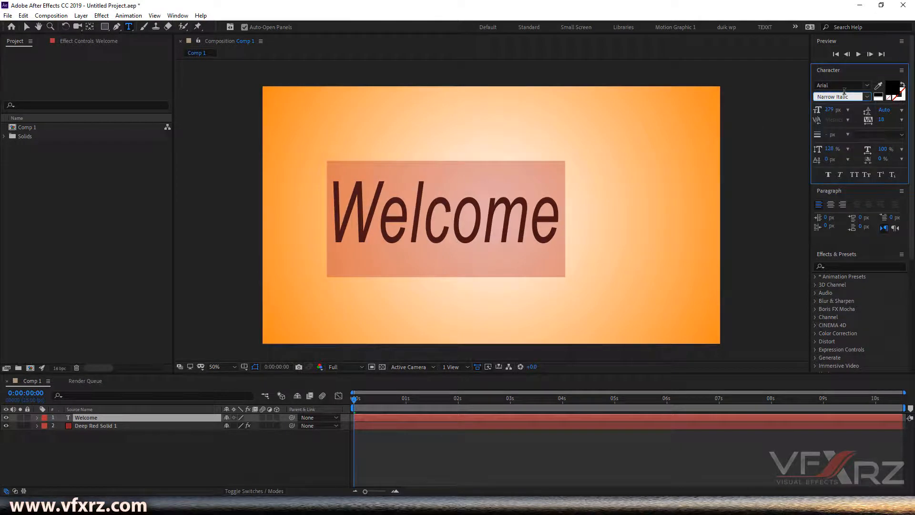
{"action": "left_click", "coordinate": [862, 96]}
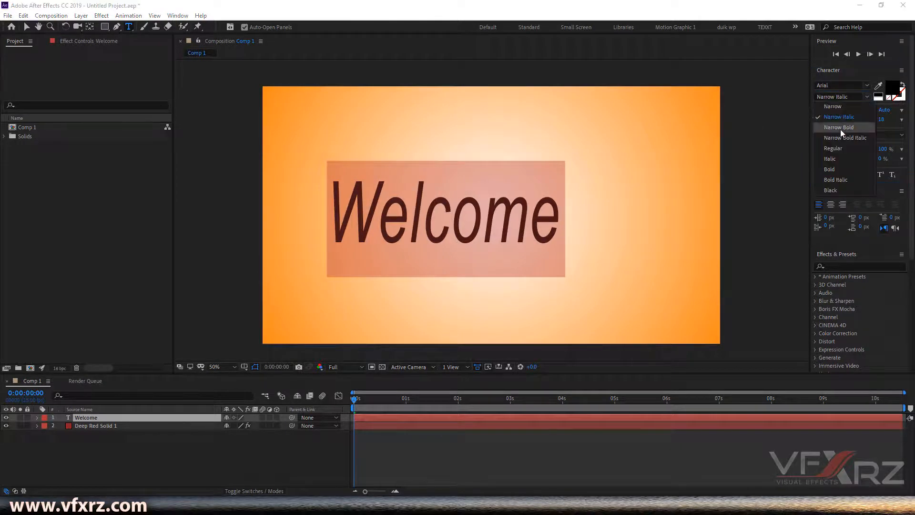
{"action": "left_click", "coordinate": [839, 130]}
Step: Apply the Narrow Bold Italic font style to the text, then the Regular style
{"action": "left_click", "coordinate": [872, 97]}
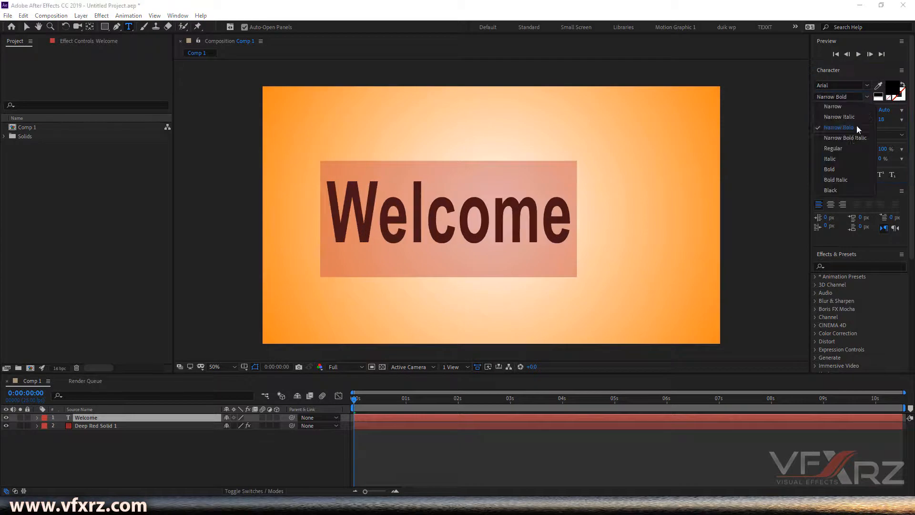
{"action": "left_click", "coordinate": [842, 138]}
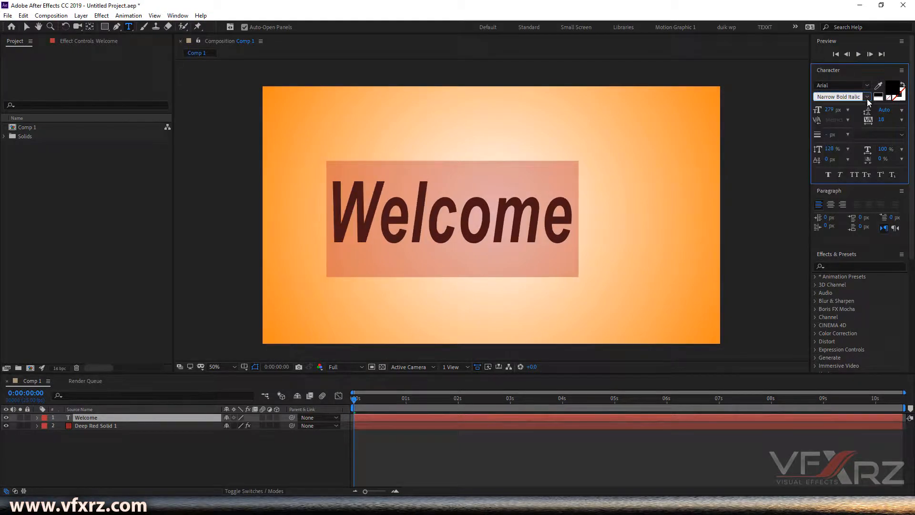
{"action": "left_click", "coordinate": [865, 97]}
{"action": "left_click", "coordinate": [851, 148]}
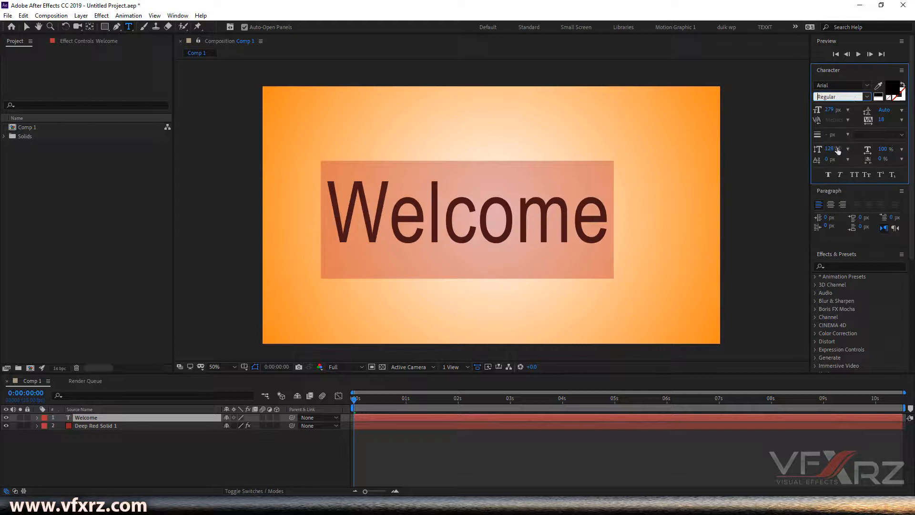
Step: Apply the Italic font style to the text, then the Bold style
{"action": "left_click", "coordinate": [865, 97]}
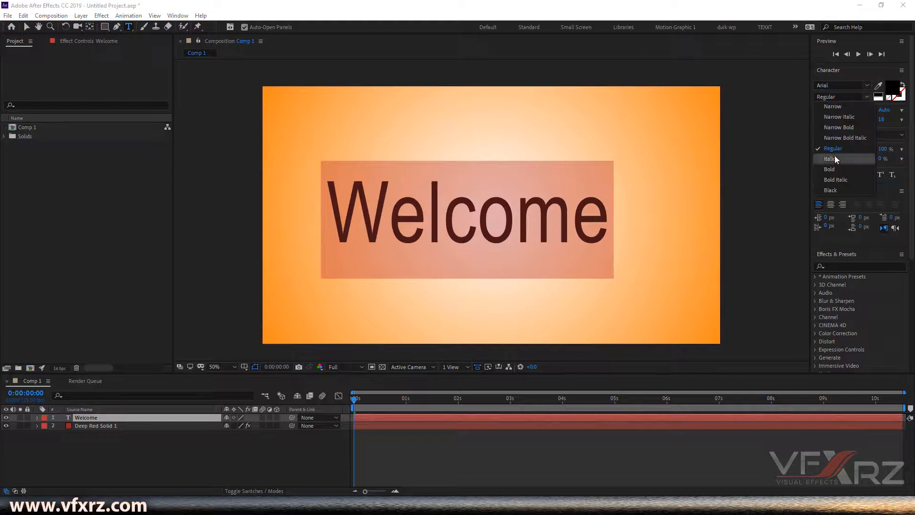
{"action": "left_click", "coordinate": [834, 157]}
{"action": "left_click", "coordinate": [868, 96]}
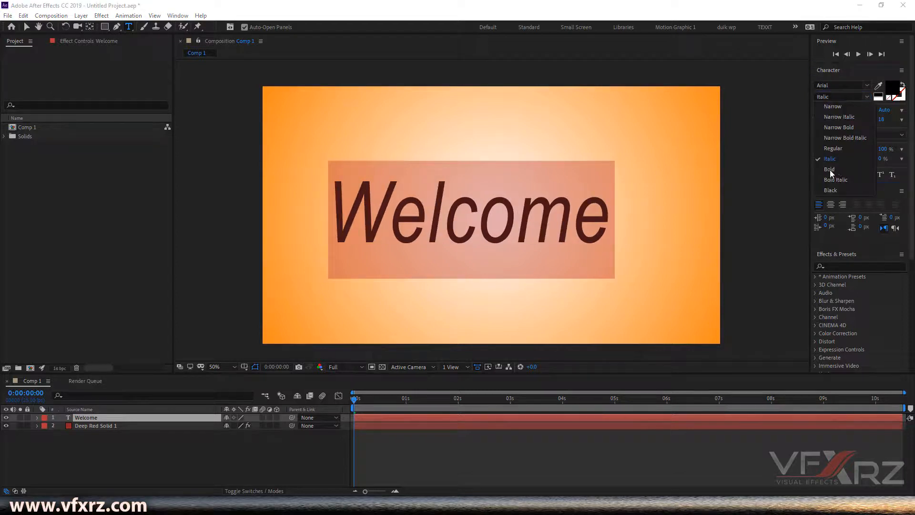
{"action": "left_click", "coordinate": [830, 170]}
Step: Apply the Bold Italic font style to the text, then the Black style
{"action": "left_click", "coordinate": [866, 97]}
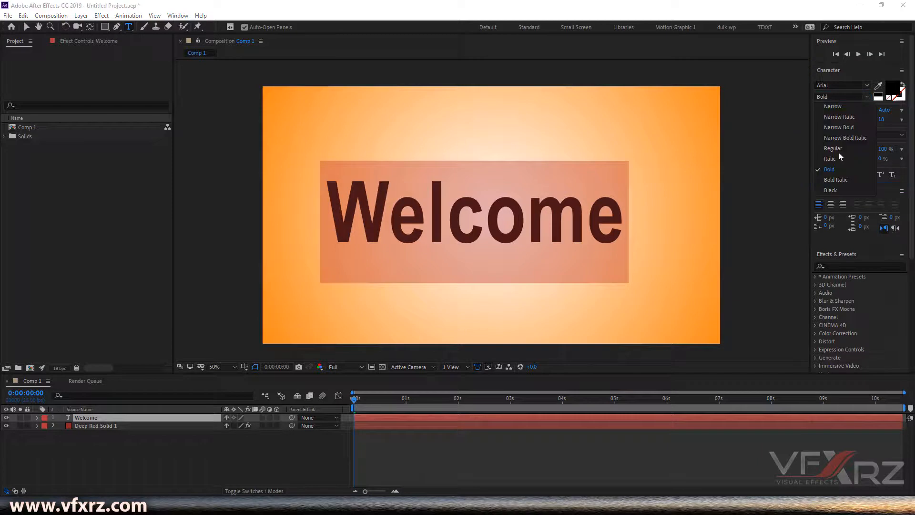
{"action": "left_click", "coordinate": [828, 180]}
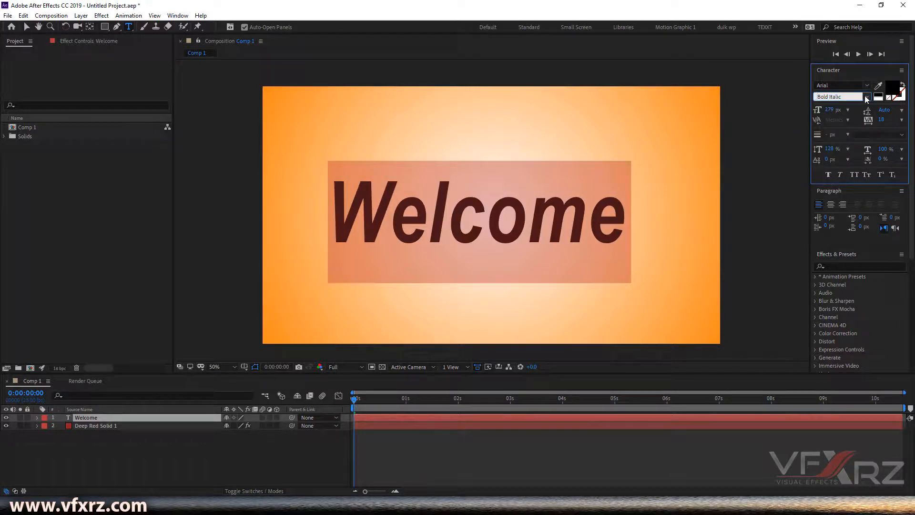
{"action": "left_click", "coordinate": [866, 97]}
{"action": "left_click", "coordinate": [831, 188]}
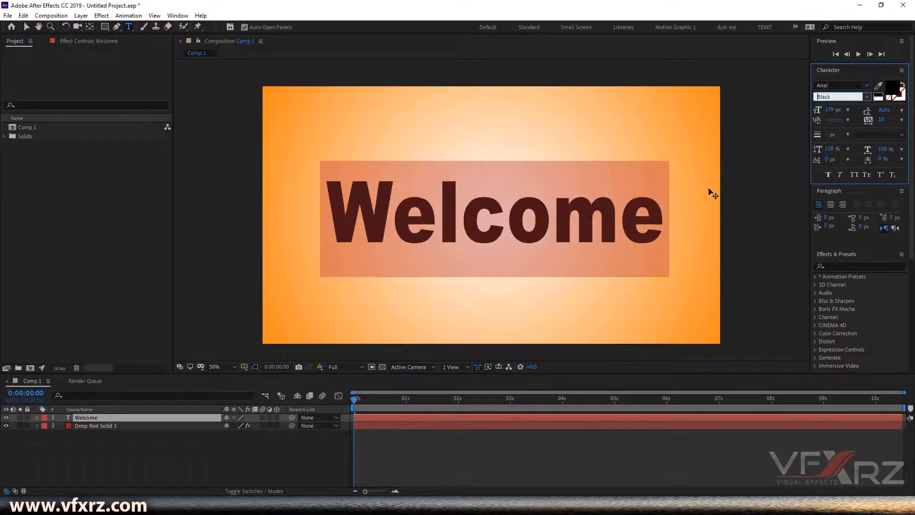
Step: Place the text cursor in the word, reselect it, and review the current font style options
{"action": "left_click", "coordinate": [596, 227]}
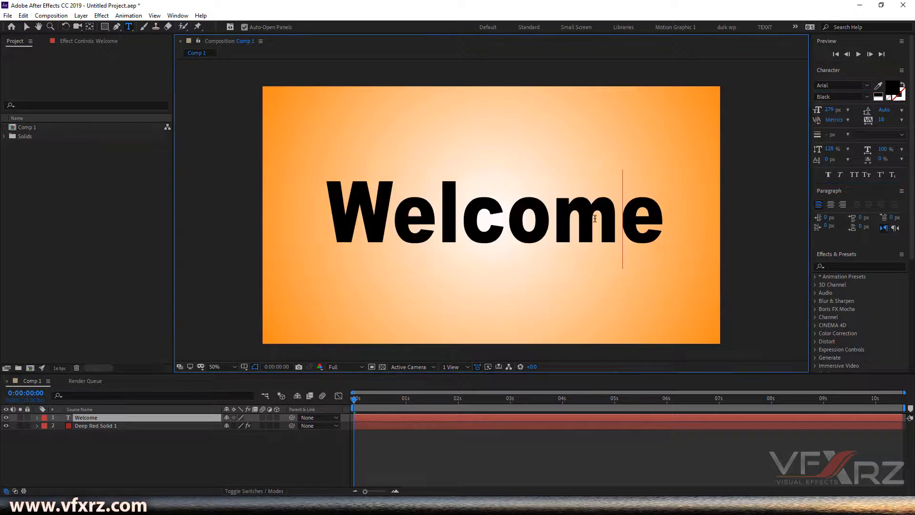
{"action": "key", "text": "Home"}
{"action": "left_click_drag", "start_coordinate": [385, 220], "coordinate": [644, 218]}
{"action": "left_click", "coordinate": [644, 219]}
{"action": "left_click", "coordinate": [861, 96]}
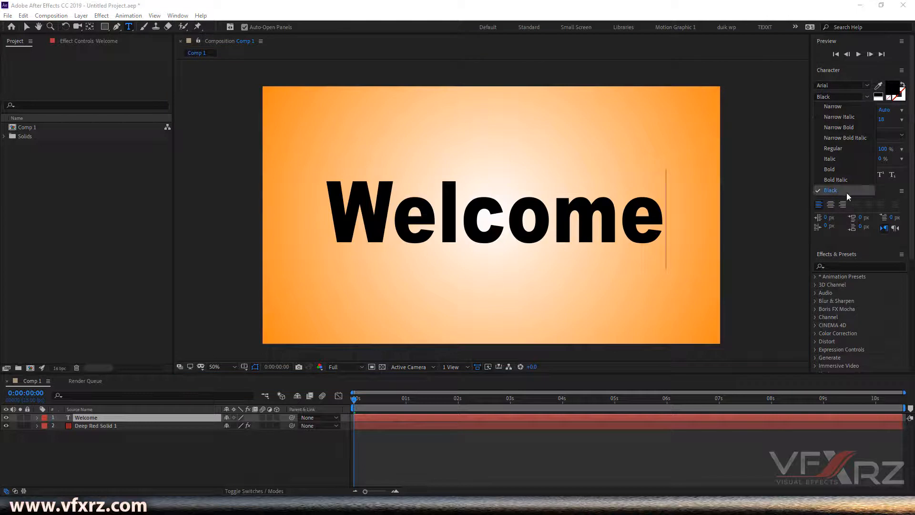
{"action": "left_click", "coordinate": [867, 93]}
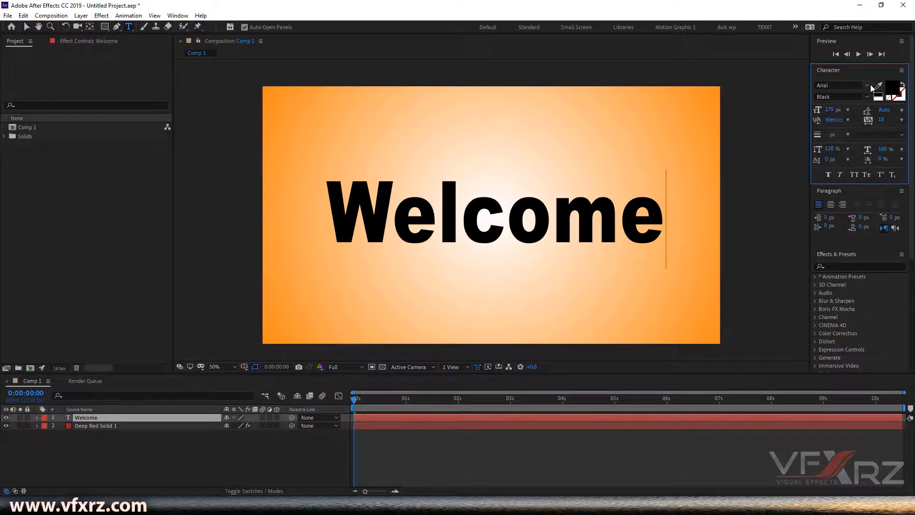
Step: Filter the font list to favourites, select all the Welcome text, and set its font to Archive
{"action": "left_click", "coordinate": [870, 87]}
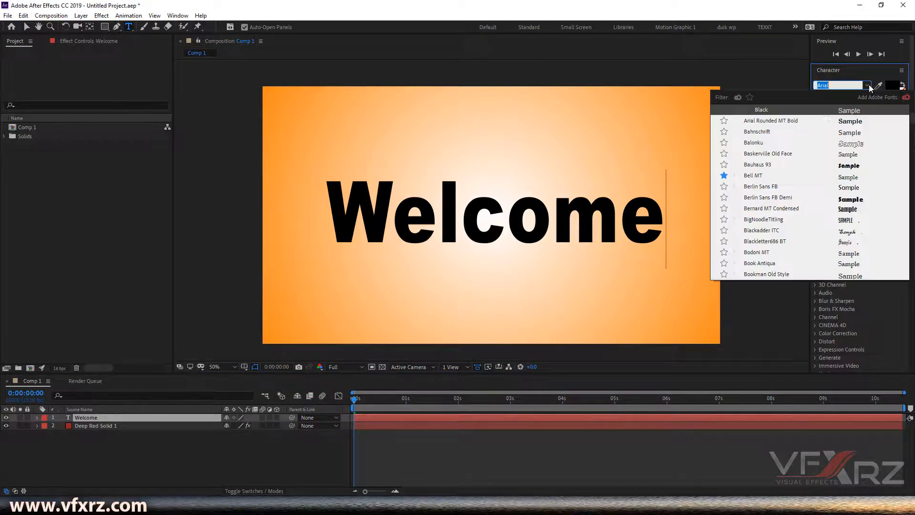
{"action": "left_click", "coordinate": [749, 97]}
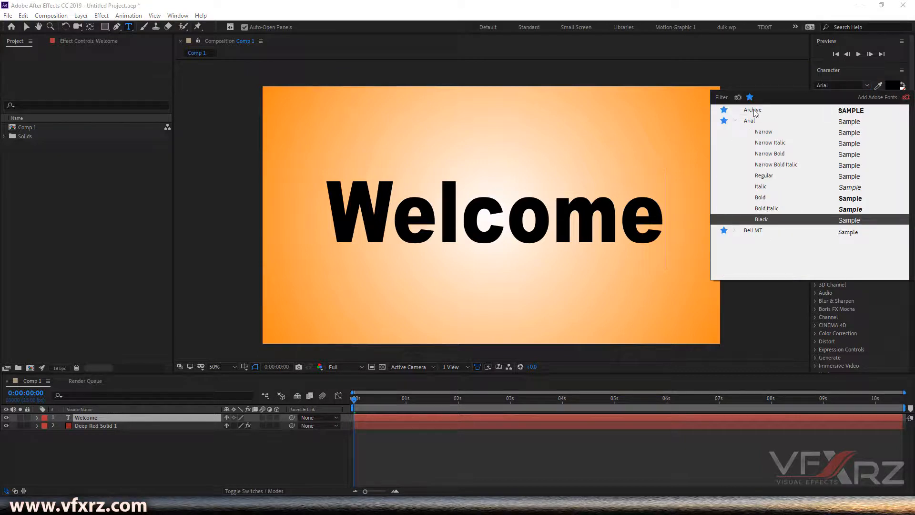
{"action": "left_click", "coordinate": [755, 113]}
{"action": "left_click_drag", "start_coordinate": [666, 221], "coordinate": [325, 232]}
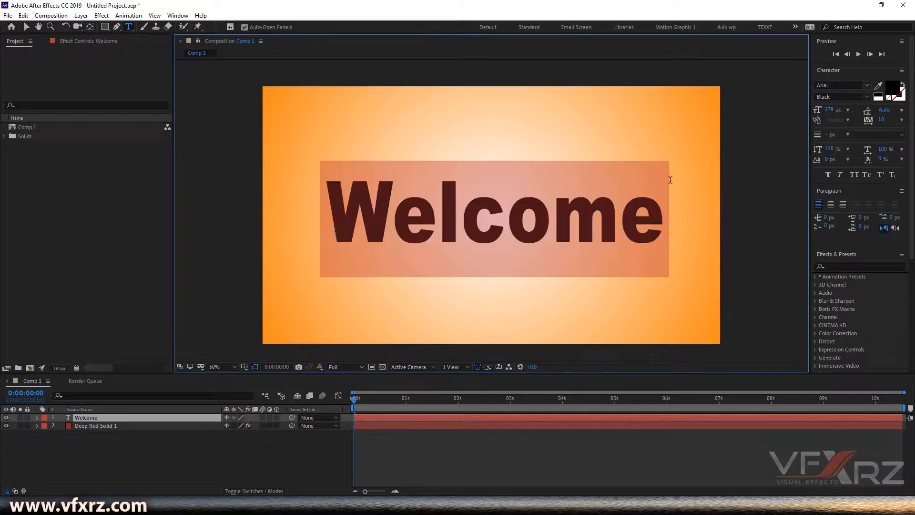
{"action": "left_click", "coordinate": [867, 85]}
{"action": "left_click", "coordinate": [752, 110]}
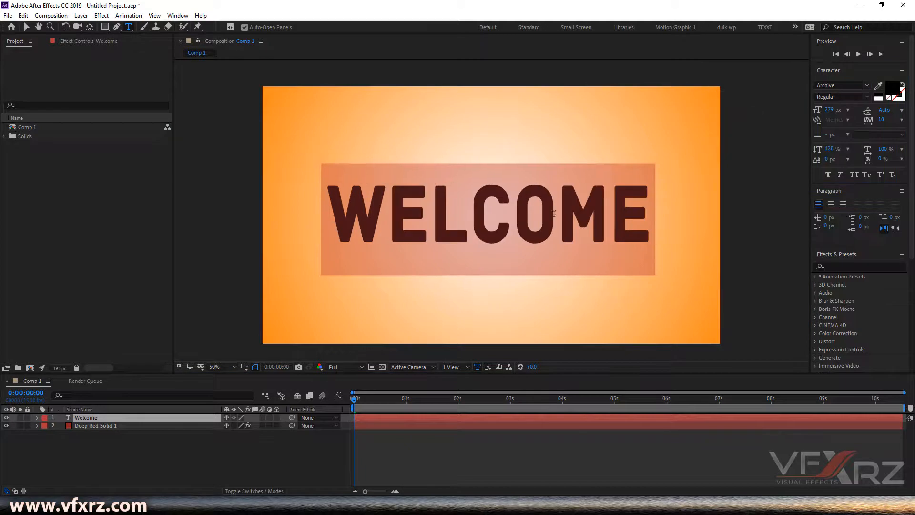
Step: Review the Archive style options and expand Arial's styles in the favourites font list without changing the font
{"action": "left_click", "coordinate": [596, 205]}
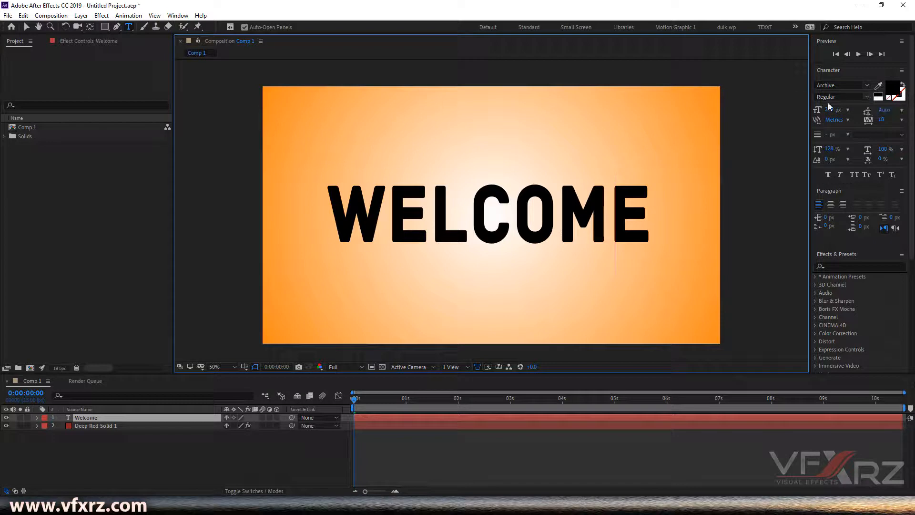
{"action": "left_click", "coordinate": [863, 97]}
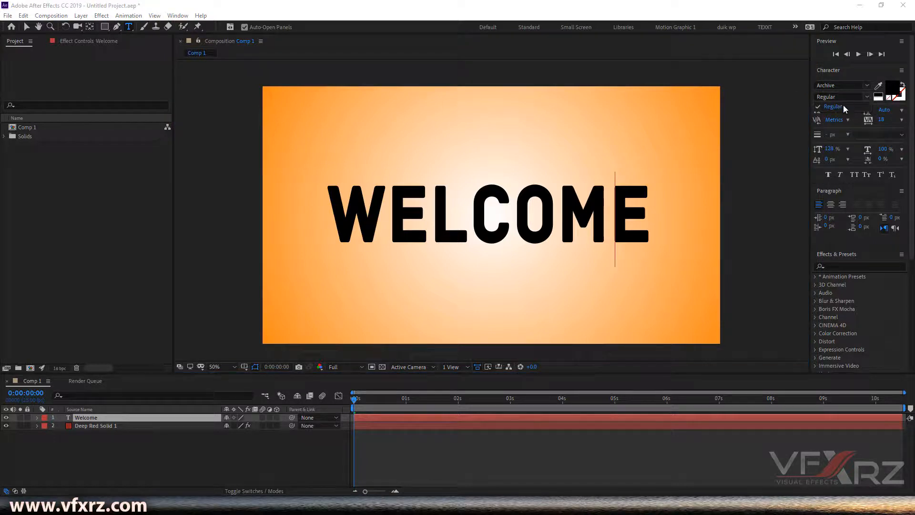
{"action": "left_click", "coordinate": [846, 108]}
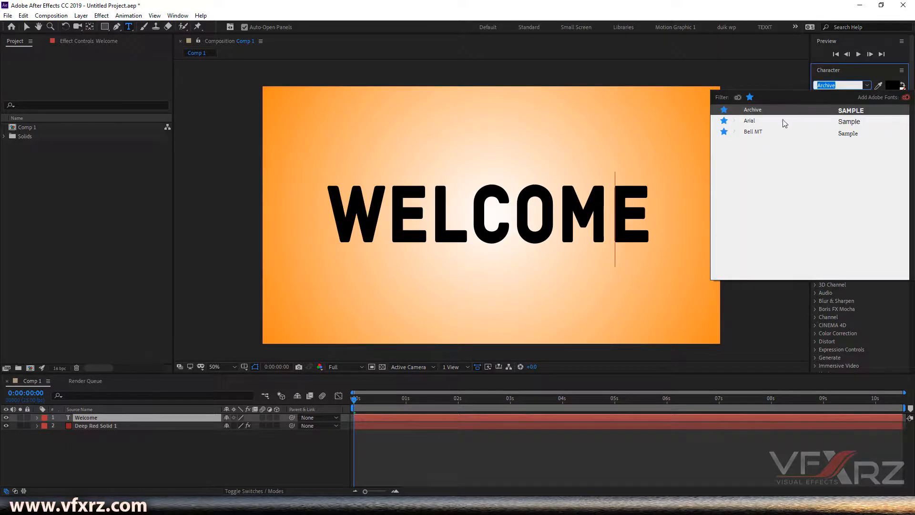
{"action": "left_click", "coordinate": [736, 121]}
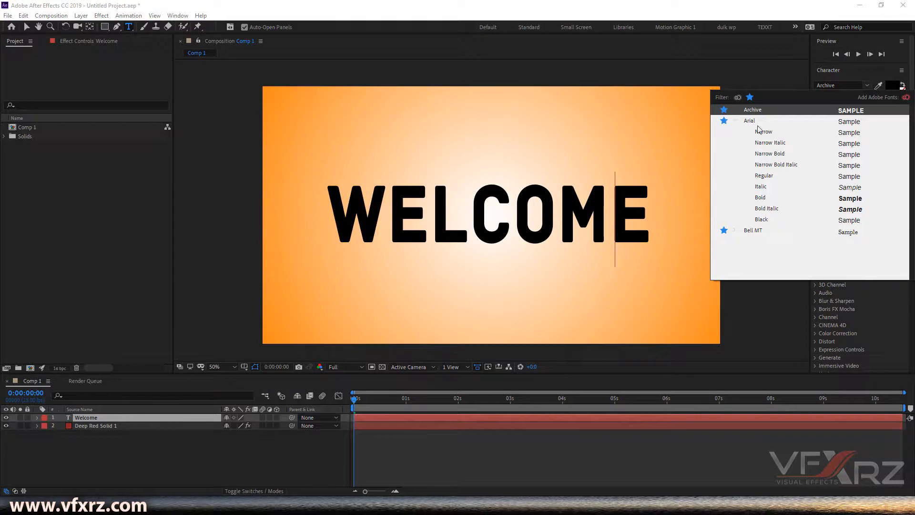
{"action": "left_click", "coordinate": [737, 122]}
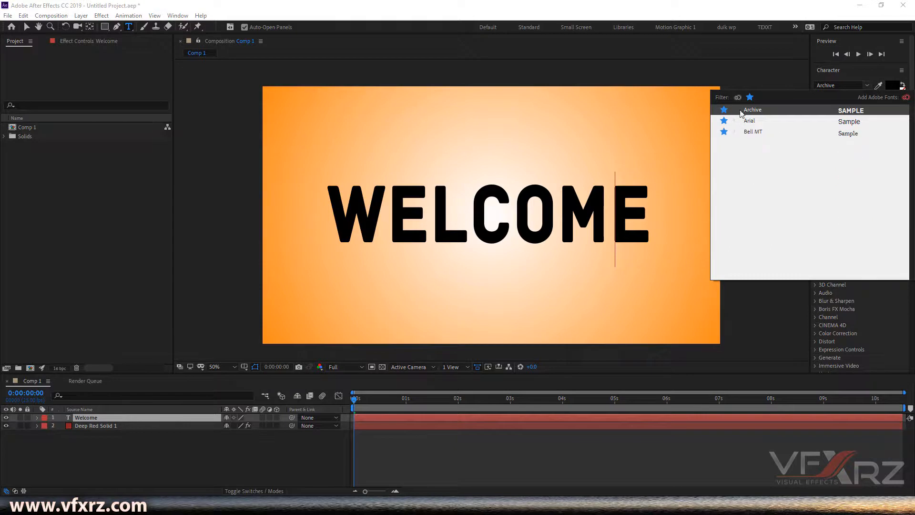
{"action": "left_click", "coordinate": [755, 77]}
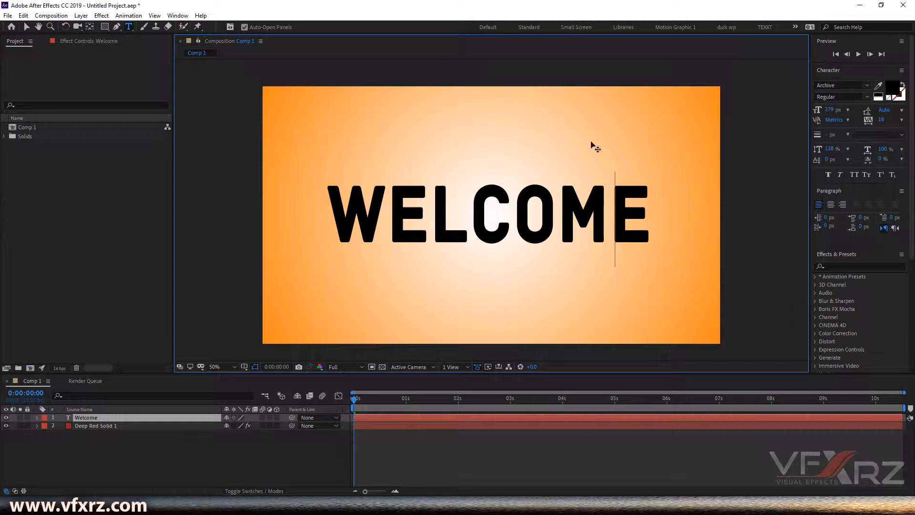
Step: Select all the Welcome text and sample an orange fill colour from the composition with the eyedropper
{"action": "left_click_drag", "start_coordinate": [642, 200], "coordinate": [345, 216]}
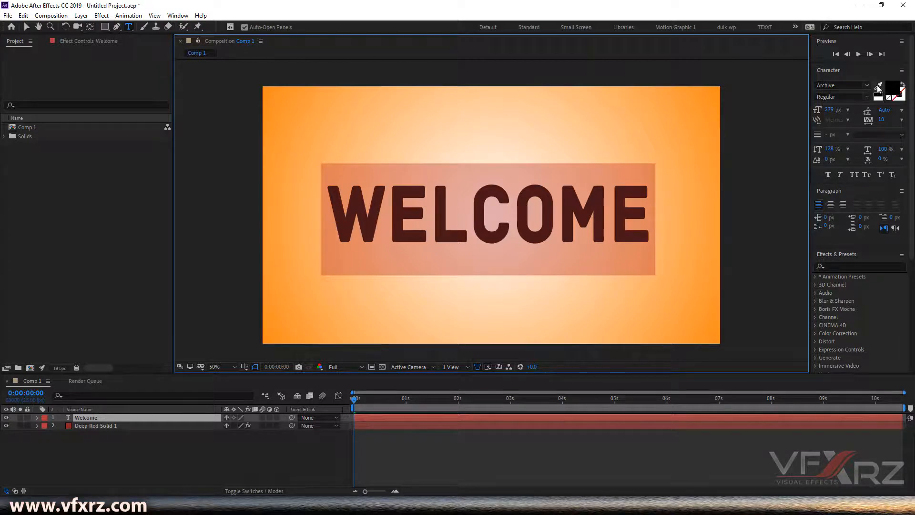
{"action": "left_click", "coordinate": [879, 88]}
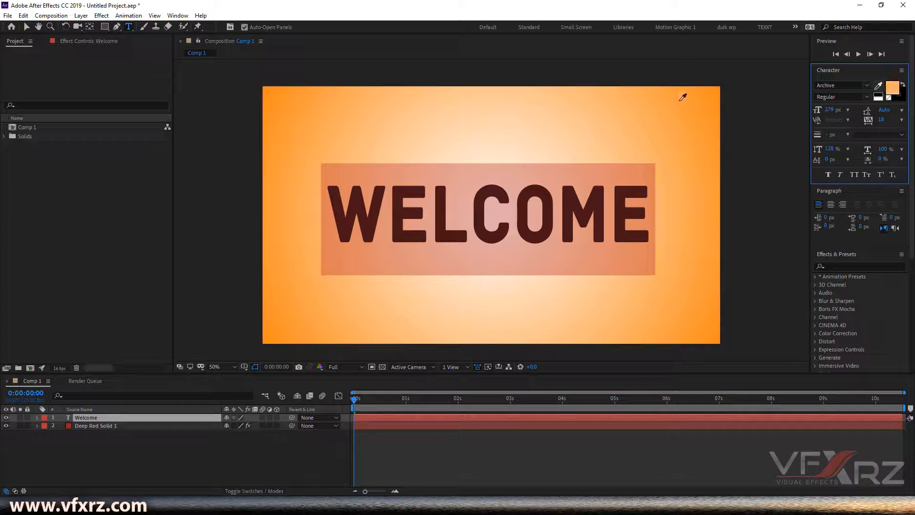
{"action": "left_click", "coordinate": [712, 95]}
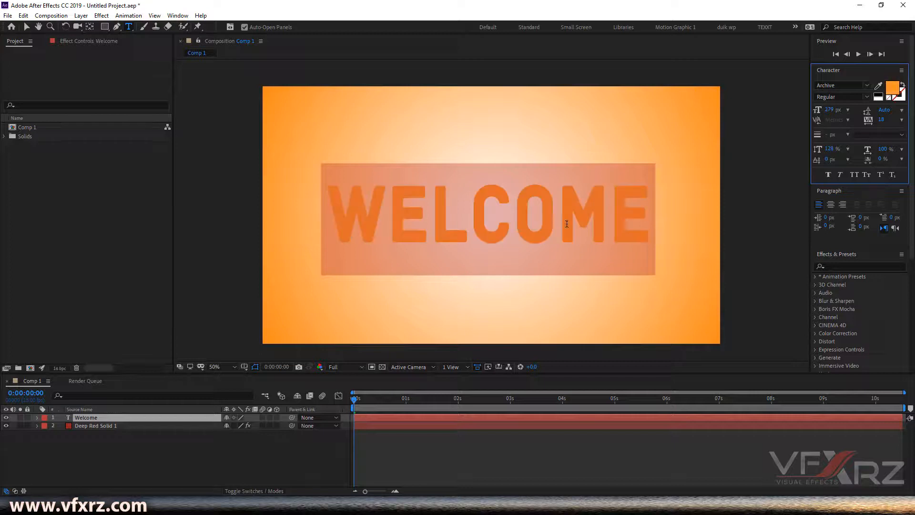
Step: Sample a dark blue fill colour for the text from the Comp 1 tab label with the eyedropper
{"action": "left_click", "coordinate": [552, 232]}
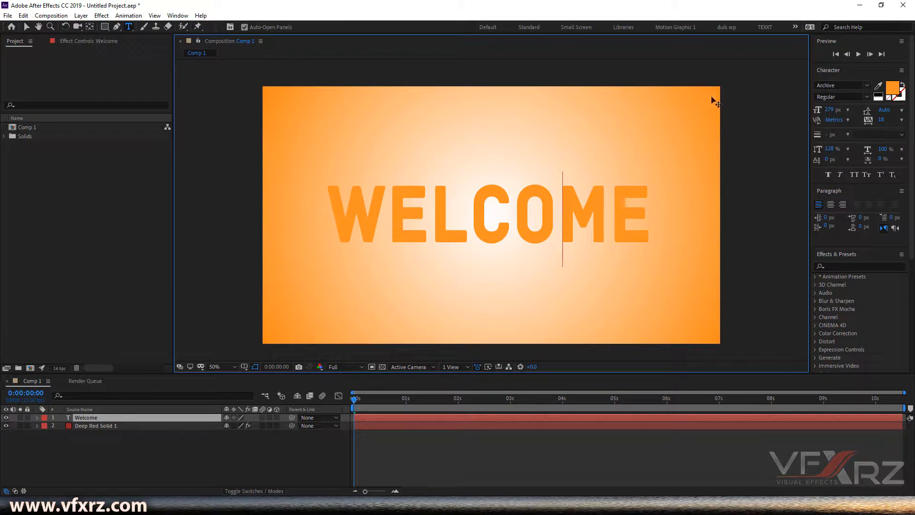
{"action": "left_click", "coordinate": [878, 85]}
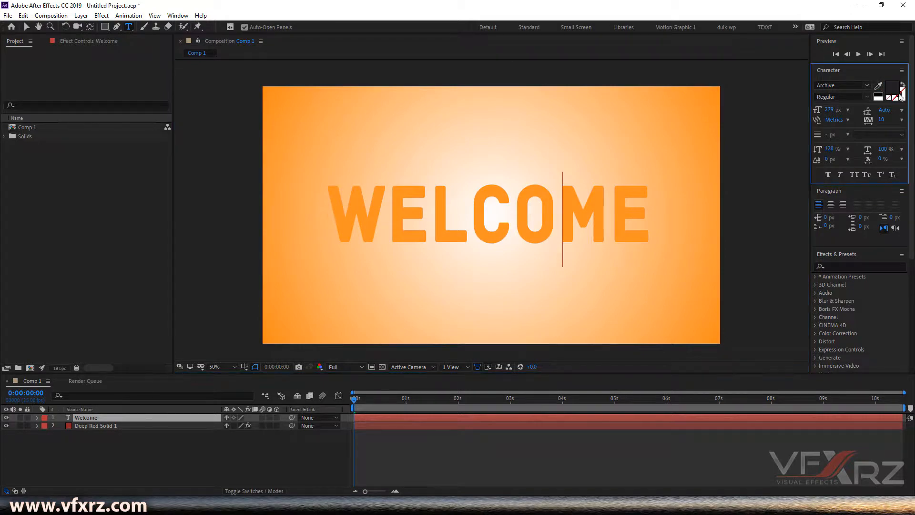
{"action": "left_click", "coordinate": [482, 214]}
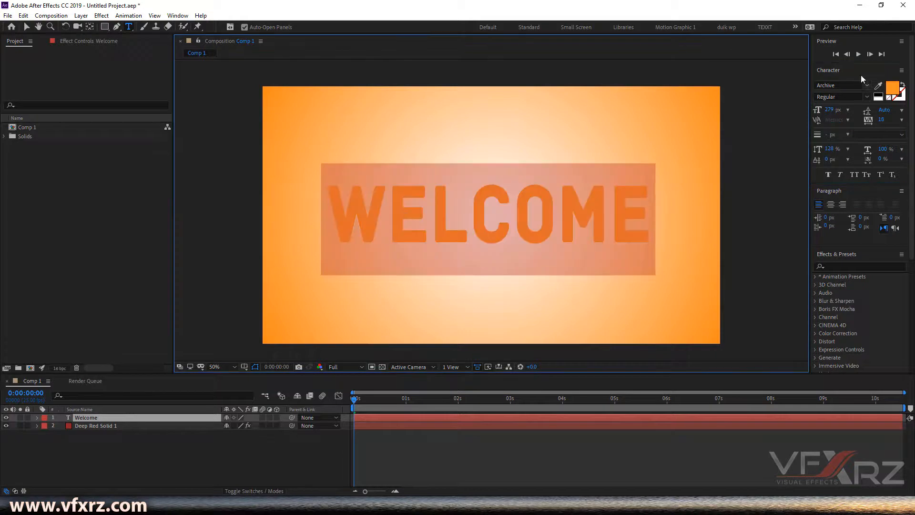
{"action": "left_click", "coordinate": [878, 85]}
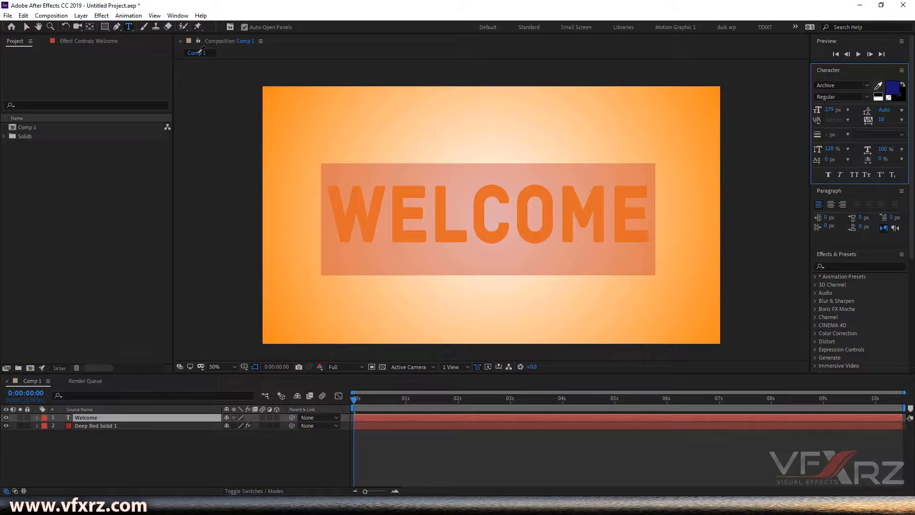
{"action": "left_click", "coordinate": [200, 50]}
{"action": "left_click", "coordinate": [518, 212]}
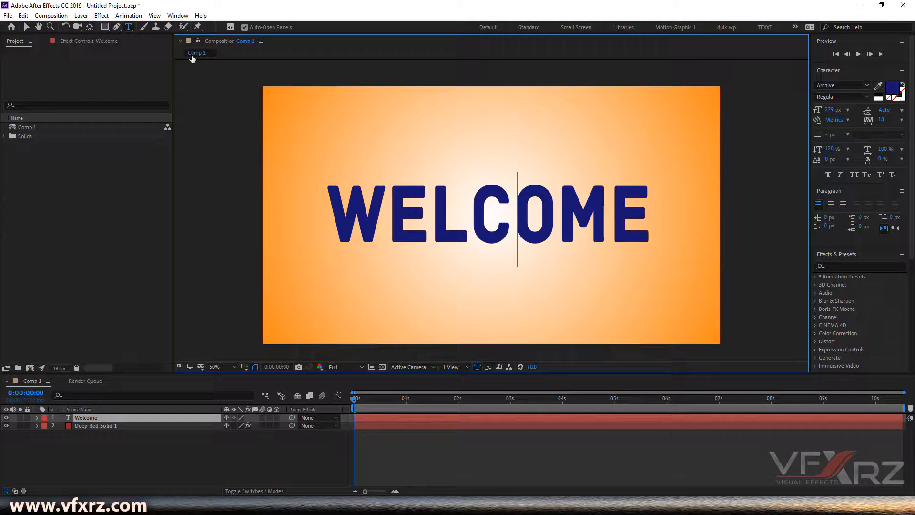
Step: Select all the text and set its fill colour to FF0000 in the Text Color dialog
{"action": "left_click_drag", "start_coordinate": [341, 202], "coordinate": [637, 203]}
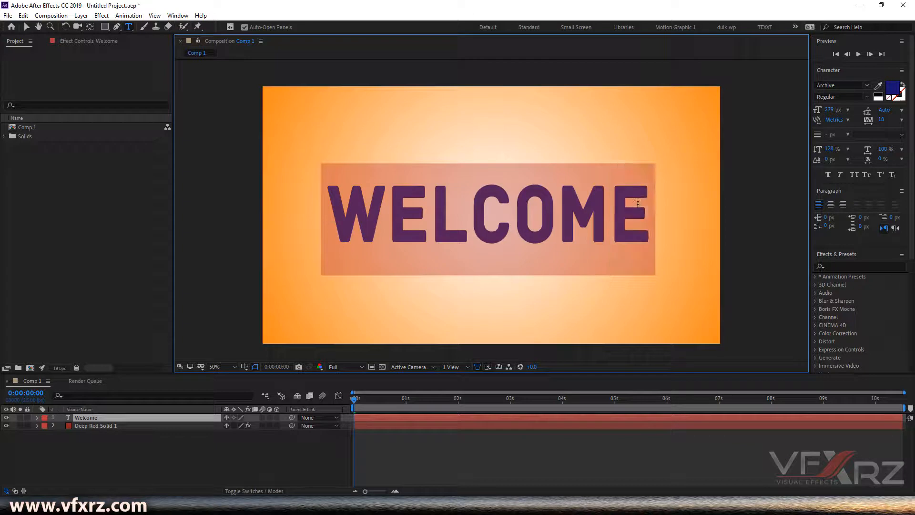
{"action": "left_click", "coordinate": [886, 89]}
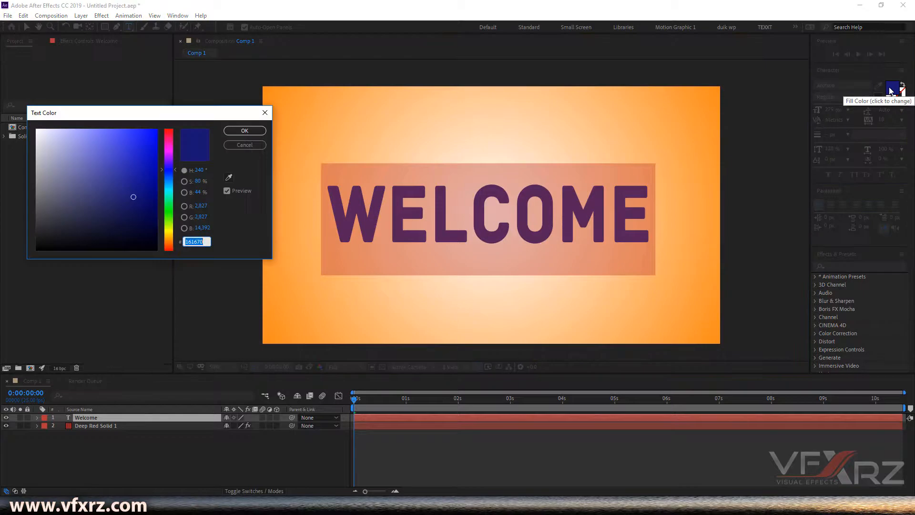
{"action": "left_click_drag", "start_coordinate": [196, 108], "coordinate": [830, 71]}
{"action": "mouse_move", "coordinate": [816, 106]}
{"action": "left_mouse_down"}
{"action": "mouse_move", "coordinate": [802, 82]}
{"action": "mouse_move", "coordinate": [788, 80]}
{"action": "mouse_move", "coordinate": [802, 82]}
{"action": "mouse_move", "coordinate": [812, 111]}
{"action": "mouse_move", "coordinate": [810, 198]}
{"action": "mouse_move", "coordinate": [798, 85]}
{"action": "mouse_move", "coordinate": [794, 106]}
{"action": "mouse_move", "coordinate": [775, 99]}
{"action": "mouse_move", "coordinate": [800, 88]}
{"action": "mouse_move", "coordinate": [789, 101]}
{"action": "mouse_move", "coordinate": [813, 84]}
{"action": "mouse_move", "coordinate": [724, 73]}
{"action": "mouse_move", "coordinate": [680, 90]}
{"action": "left_mouse_up"}
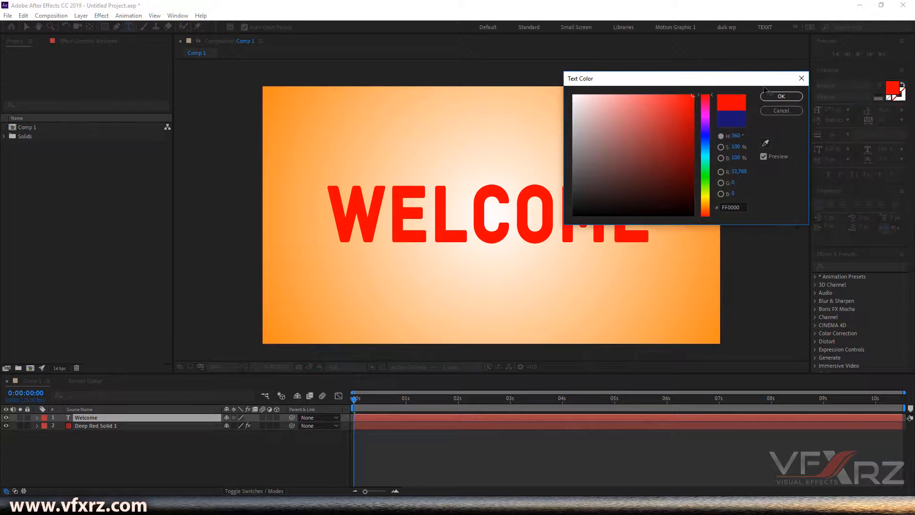
{"action": "left_click_drag", "start_coordinate": [746, 207], "coordinate": [709, 207]}
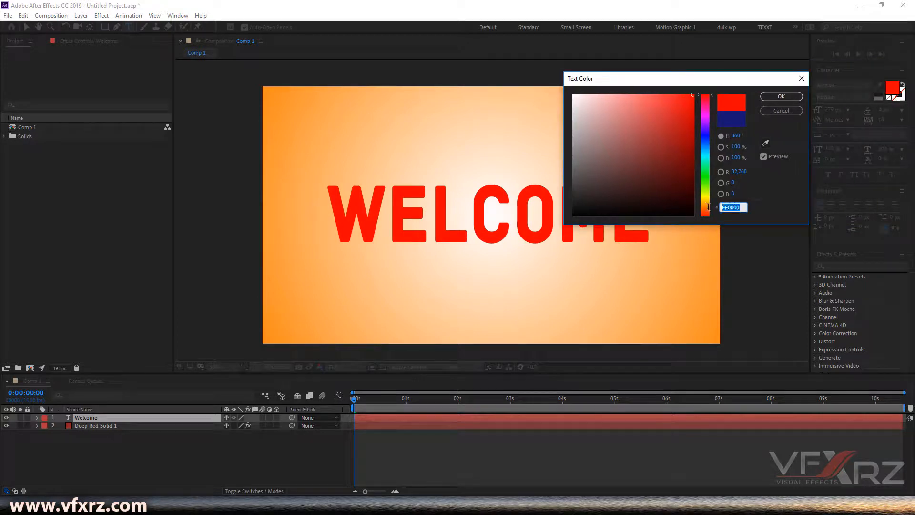
{"action": "left_click", "coordinate": [781, 97]}
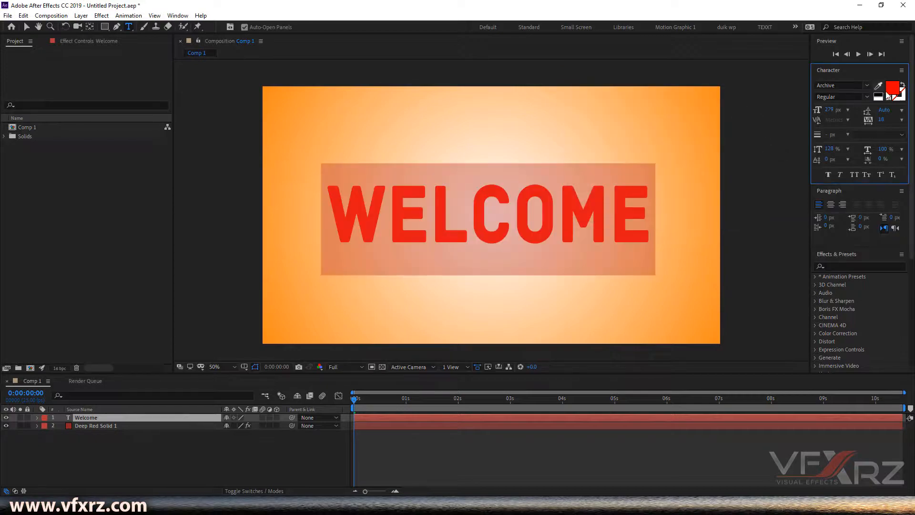
Step: Bring the stroke colour forward and set the text's stroke colour to black 000000
{"action": "left_click", "coordinate": [903, 98]}
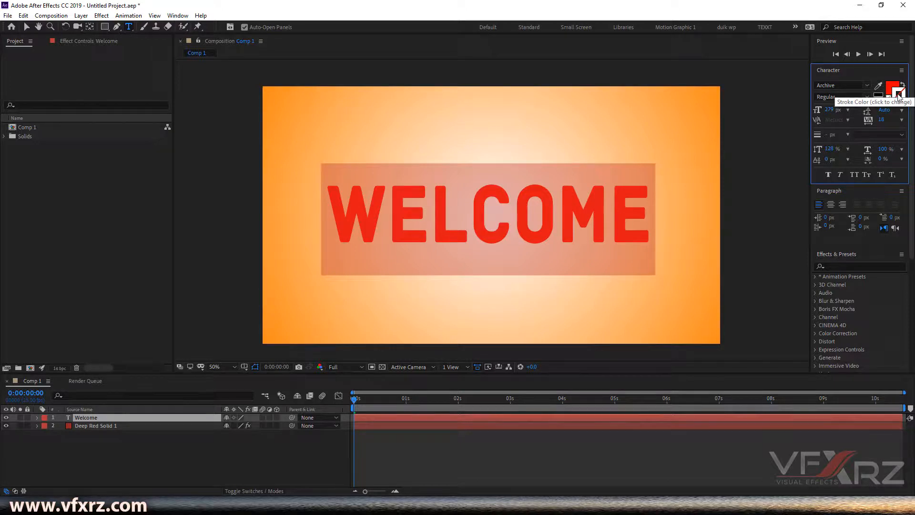
{"action": "scroll", "coordinate": [584, 194], "scroll_direction": "up", "scroll_amount": 2}
{"action": "scroll", "coordinate": [609, 144], "scroll_direction": "down", "scroll_amount": 2}
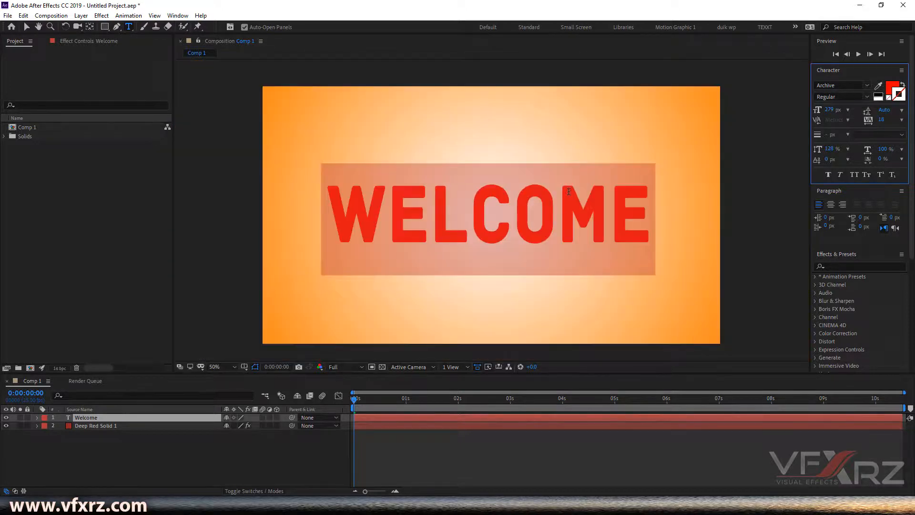
{"action": "scroll", "coordinate": [576, 173], "scroll_direction": "up", "scroll_amount": 1}
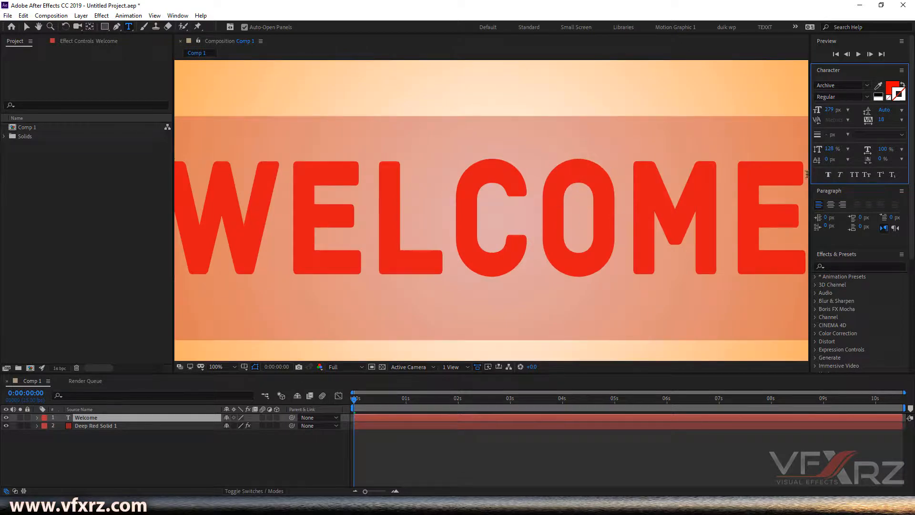
{"action": "left_click", "coordinate": [901, 95]}
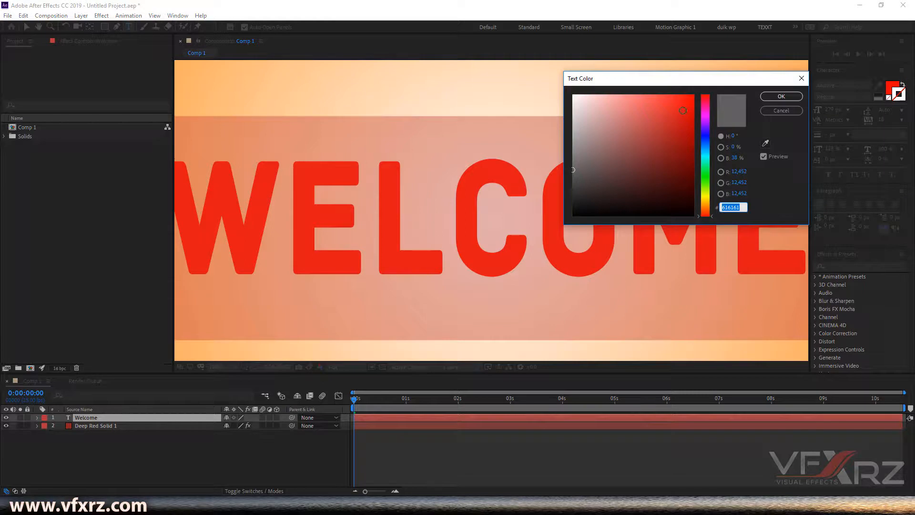
{"action": "left_click_drag", "start_coordinate": [705, 154], "coordinate": [705, 218]}
{"action": "left_click_drag", "start_coordinate": [591, 213], "coordinate": [546, 244]}
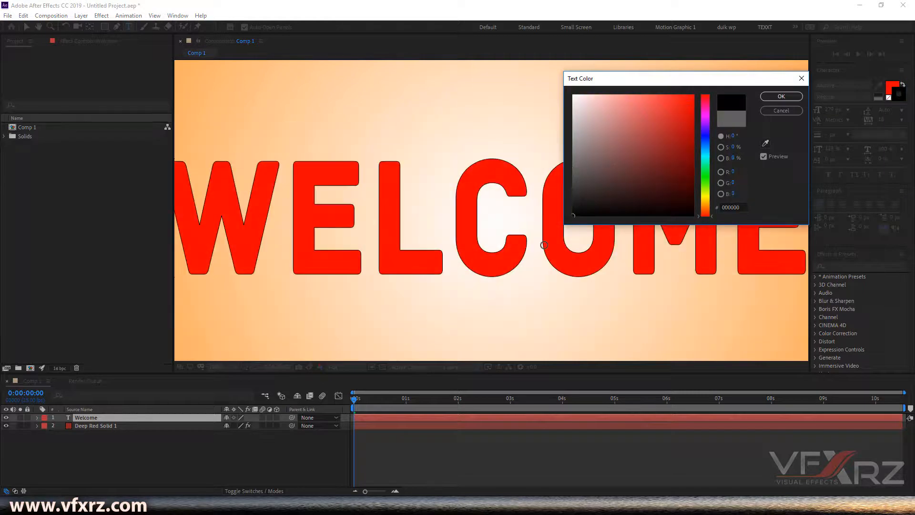
{"action": "left_click", "coordinate": [771, 97]}
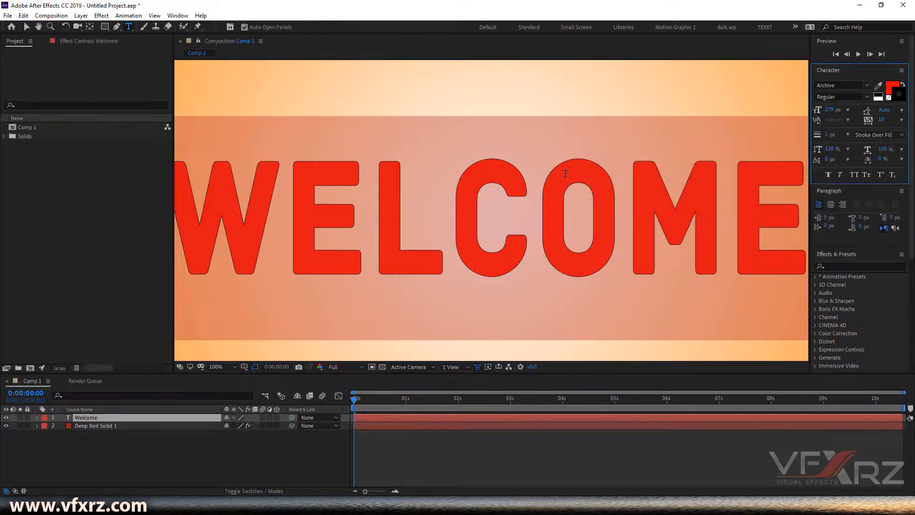
Step: Remove the text's stroke colour, then reapply a black 000000 stroke colour
{"action": "key", "text": "period"}
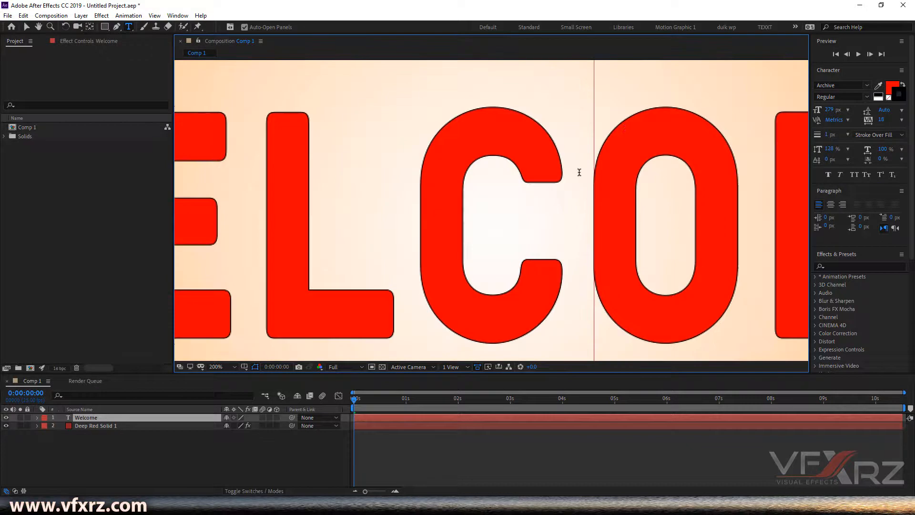
{"action": "left_click", "coordinate": [890, 99]}
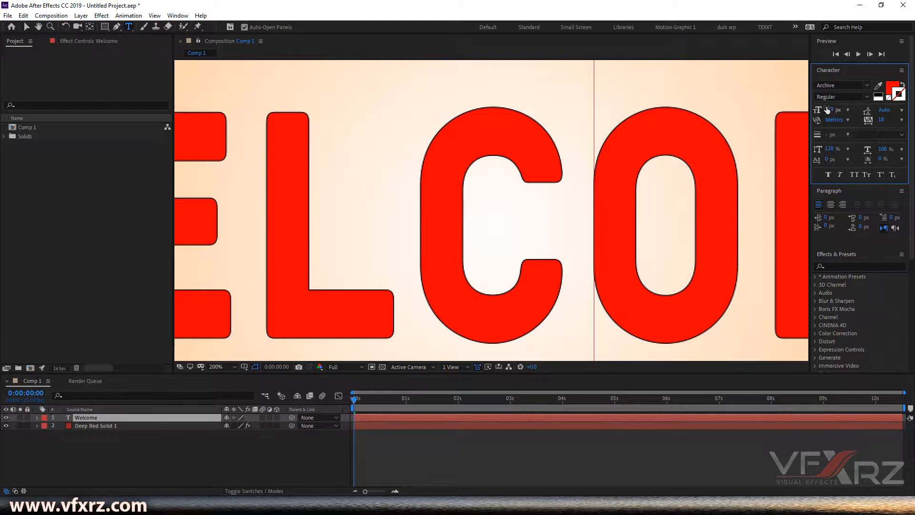
{"action": "scroll", "coordinate": [649, 144], "scroll_direction": "down", "scroll_amount": 2}
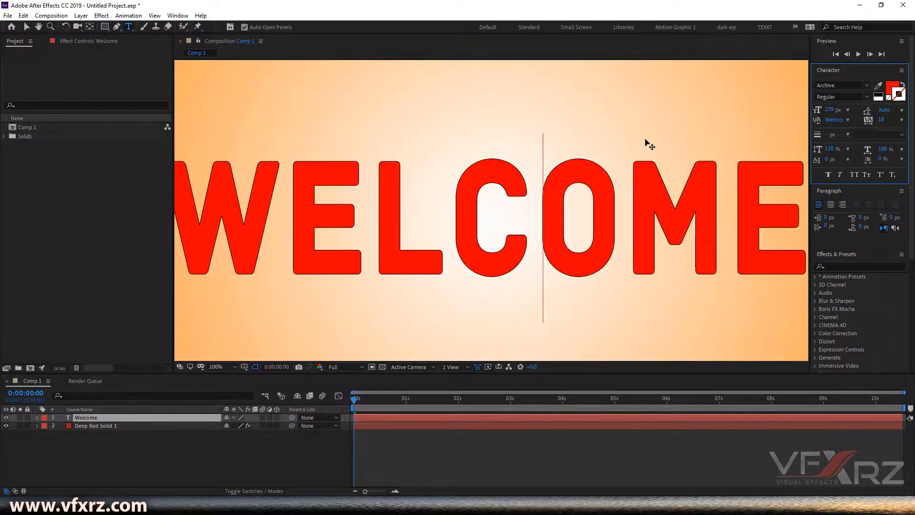
{"action": "left_click", "coordinate": [891, 99]}
{"action": "left_click_drag", "start_coordinate": [600, 154], "coordinate": [535, 256]}
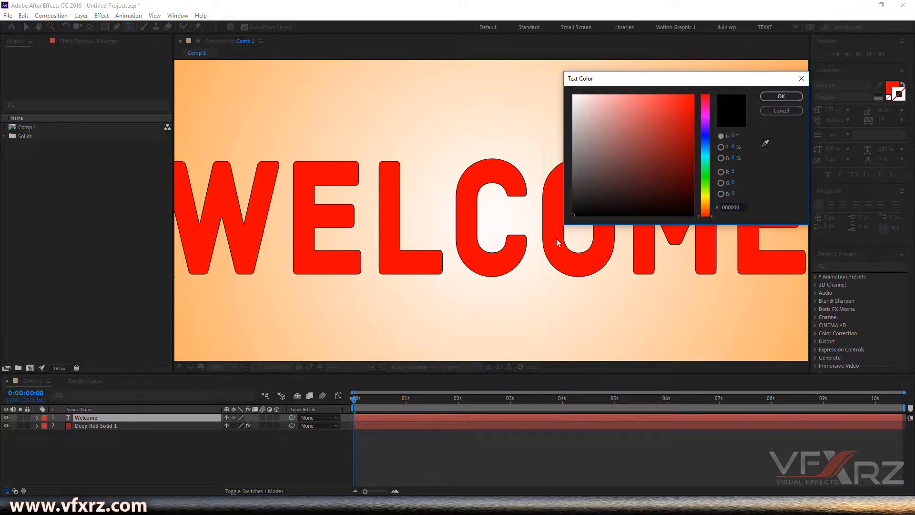
{"action": "left_click", "coordinate": [777, 96]}
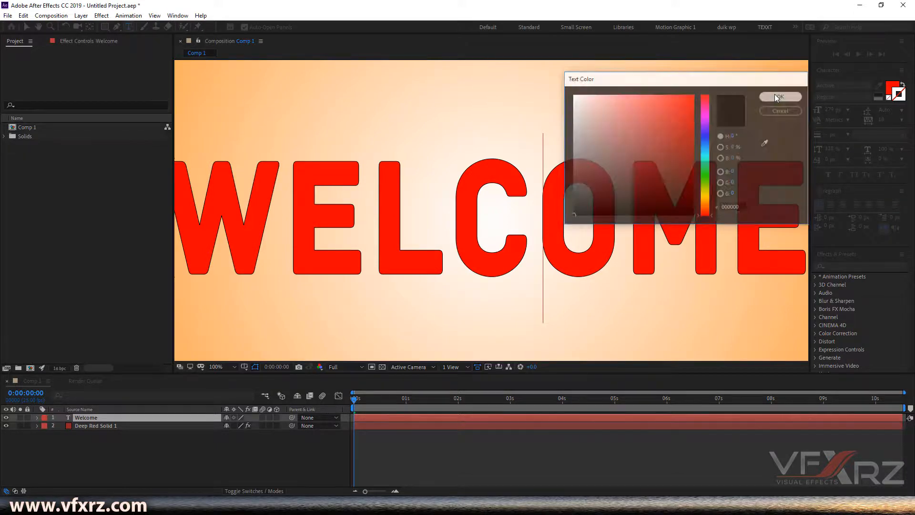
{"action": "scroll", "coordinate": [590, 174], "scroll_direction": "down", "scroll_amount": 1}
{"action": "scroll", "coordinate": [572, 201], "scroll_direction": "up", "scroll_amount": 1}
{"action": "scroll", "coordinate": [583, 203], "scroll_direction": "down", "scroll_amount": 3}
{"action": "scroll", "coordinate": [529, 217], "scroll_direction": "up", "scroll_amount": 2}
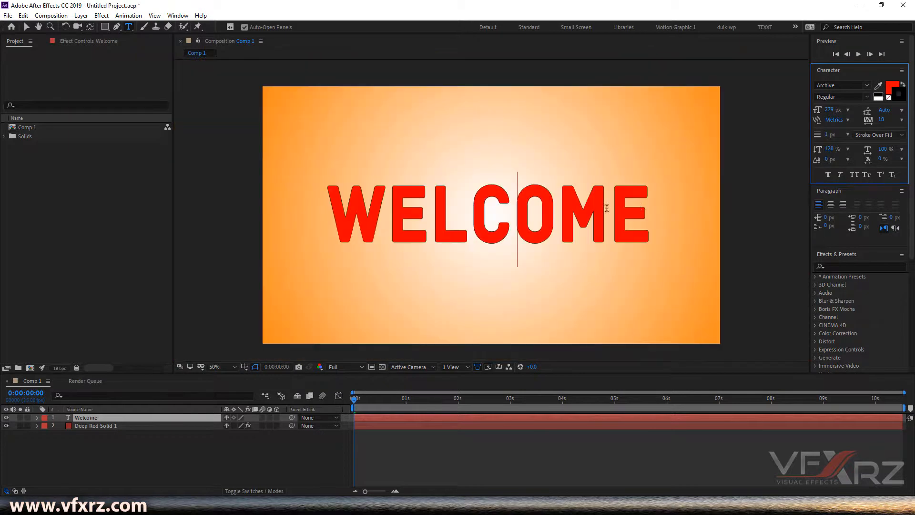
Step: Select all the text and set its stroke to No Stroke Color
{"action": "left_click_drag", "start_coordinate": [631, 209], "coordinate": [310, 210]}
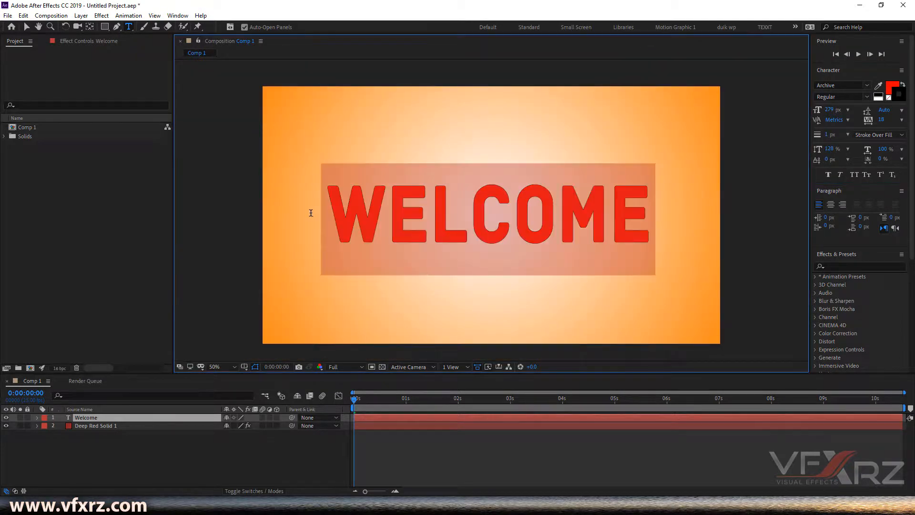
{"action": "scroll", "coordinate": [474, 200], "scroll_direction": "up", "scroll_amount": 1}
{"action": "scroll", "coordinate": [471, 196], "scroll_direction": "up", "scroll_amount": 1}
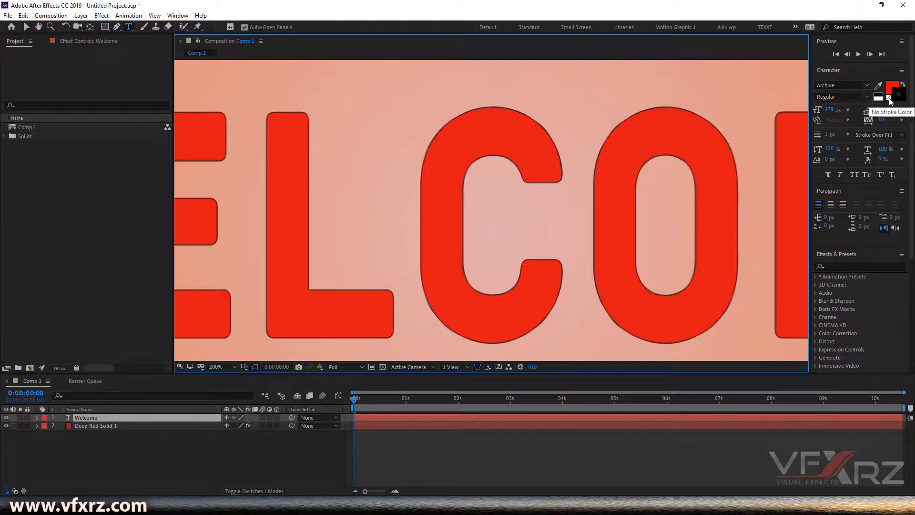
{"action": "left_click", "coordinate": [889, 99]}
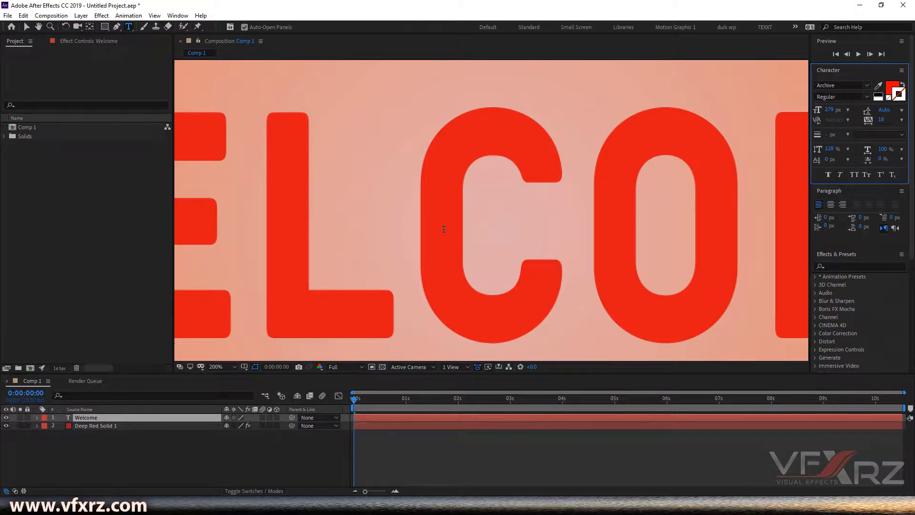
Step: Set the text's stroke colour to black 000000 in the Text Color dialog
{"action": "left_click", "coordinate": [892, 91]}
{"action": "left_click", "coordinate": [693, 215]}
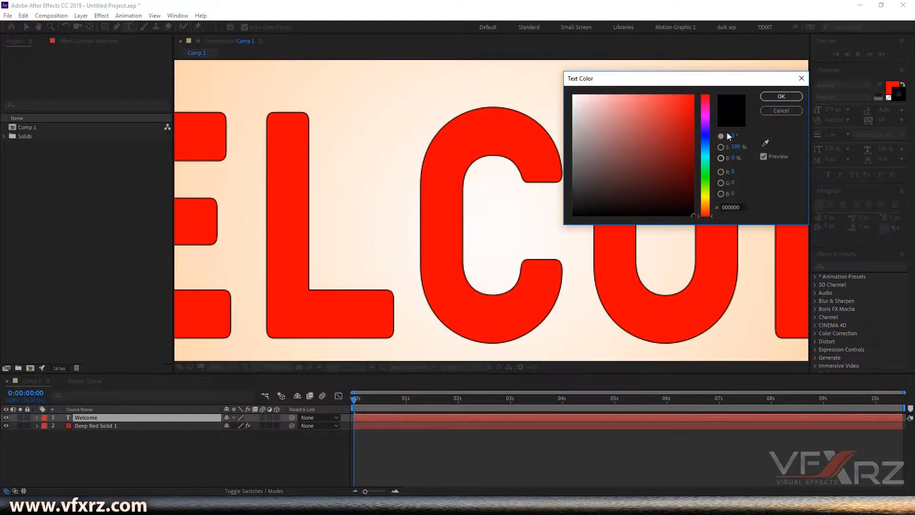
{"action": "left_click", "coordinate": [781, 96]}
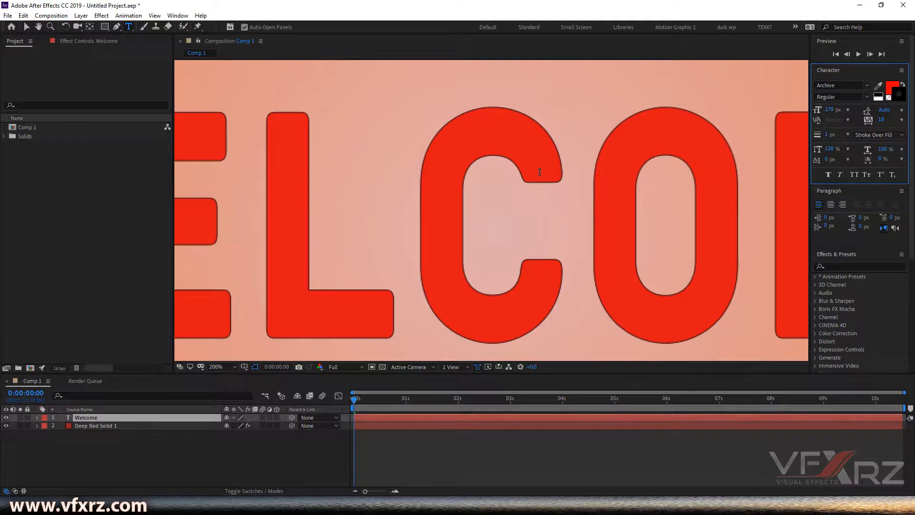
Step: Set the text's stroke width to 10 px
{"action": "left_click", "coordinate": [540, 183]}
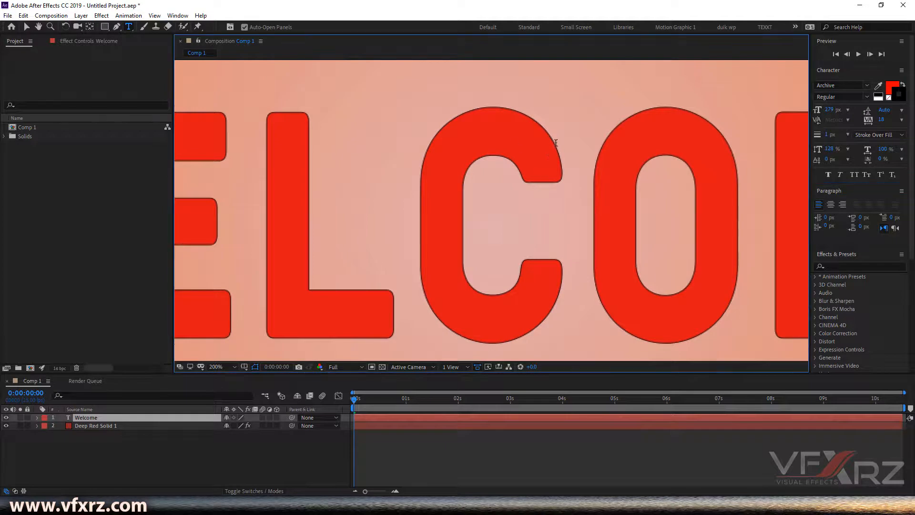
{"action": "key", "text": "comma"}
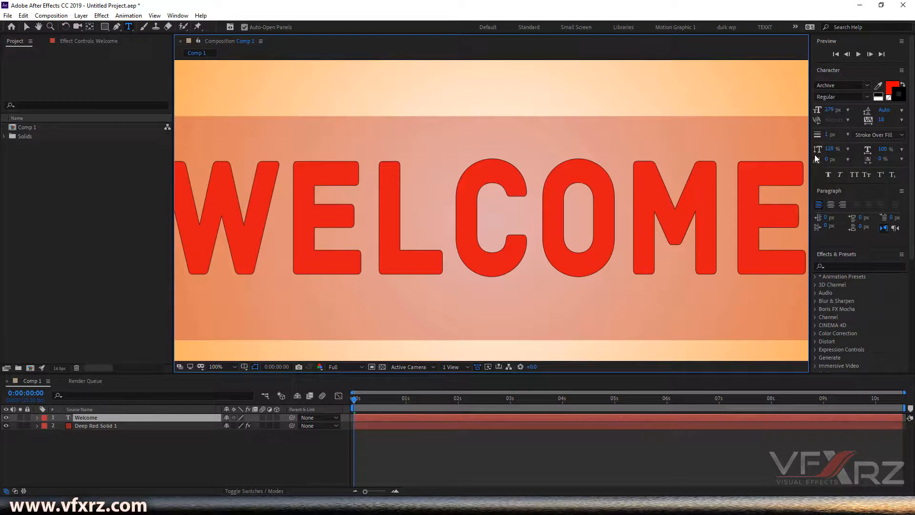
{"action": "left_click_drag", "start_coordinate": [826, 137], "coordinate": [829, 135]}
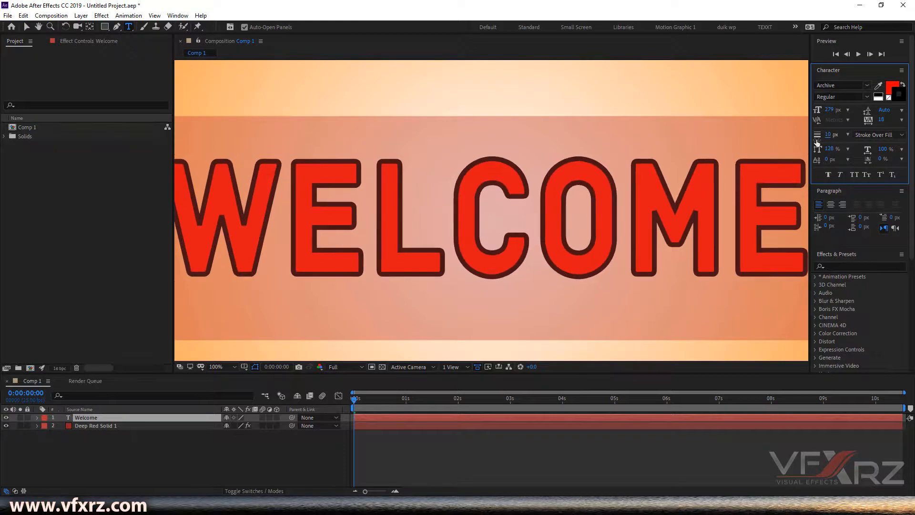
Step: Try setting Fill Over Stroke and a 75 px stroke width with the text cursor placed after WELCOME
{"action": "scroll", "coordinate": [472, 192], "scroll_direction": "down", "scroll_amount": 1}
{"action": "left_click", "coordinate": [472, 192]}
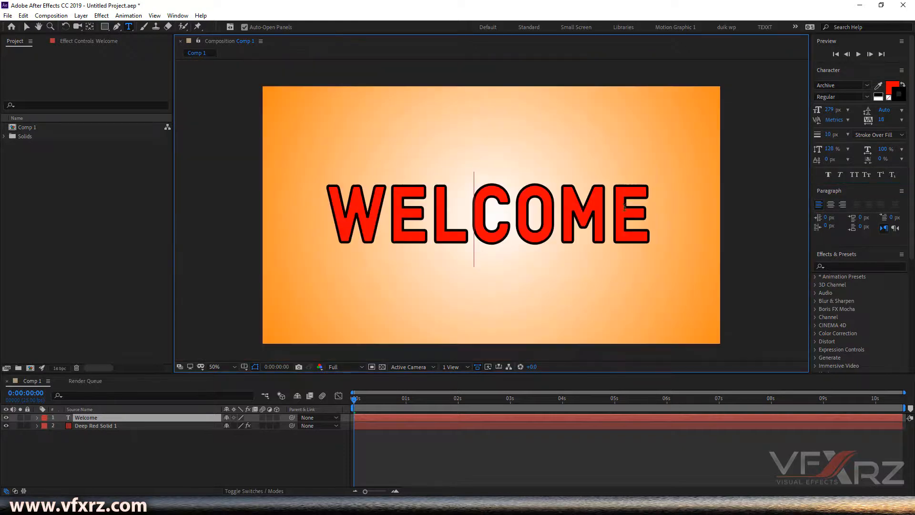
{"action": "left_click_drag", "start_coordinate": [653, 219], "coordinate": [377, 218]}
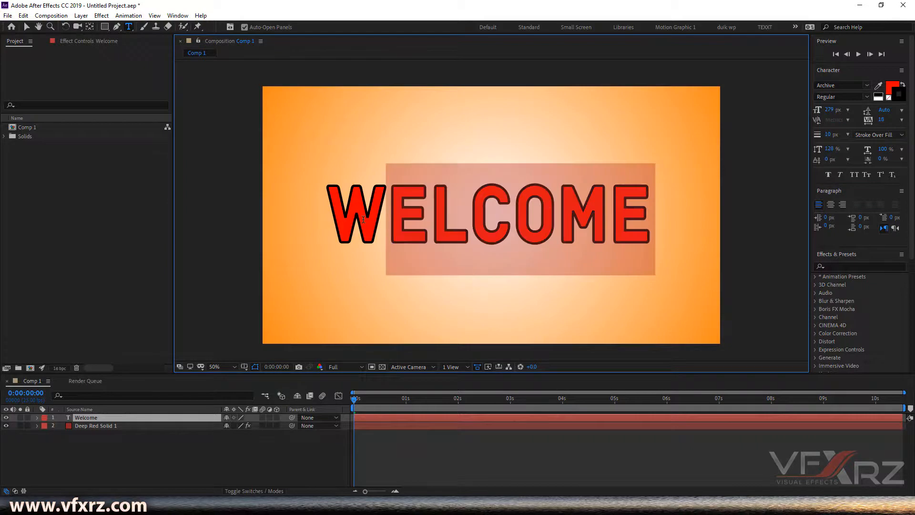
{"action": "left_click", "coordinate": [377, 219]}
{"action": "left_click", "coordinate": [646, 202]}
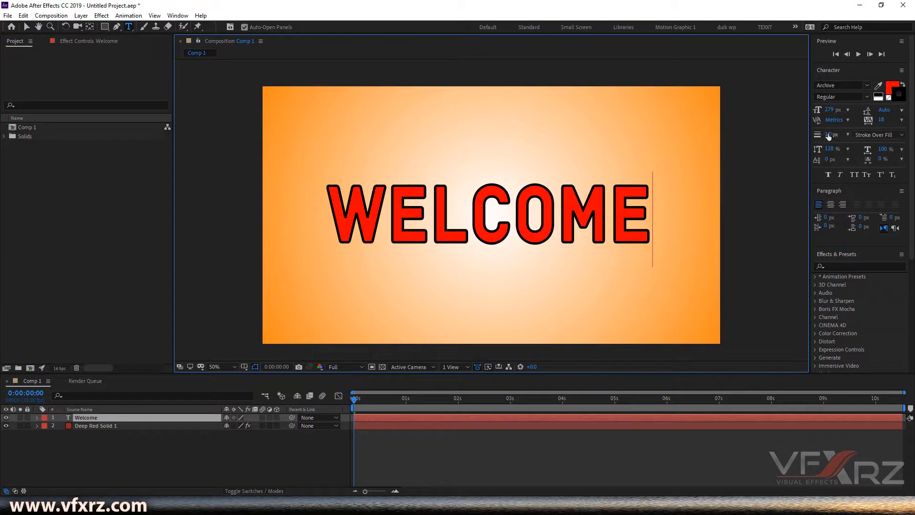
{"action": "left_click", "coordinate": [873, 130]}
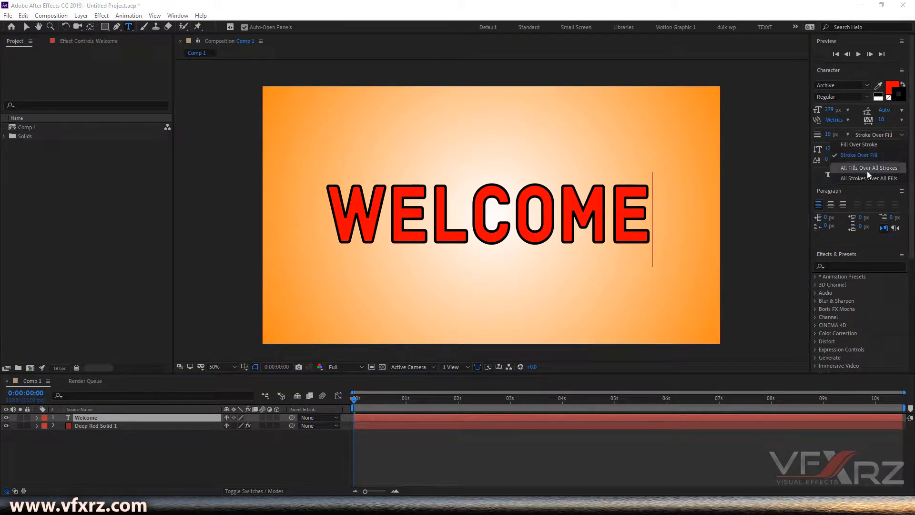
{"action": "left_click", "coordinate": [847, 143]}
{"action": "left_click_drag", "start_coordinate": [829, 137], "coordinate": [866, 136]}
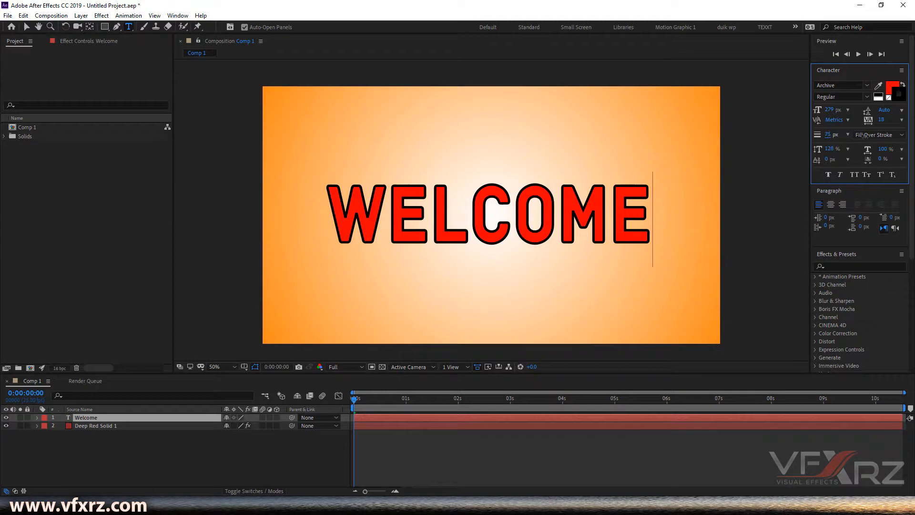
Step: Select all the text and set the stroke order to Fill Over Stroke
{"action": "double_click", "coordinate": [598, 219]}
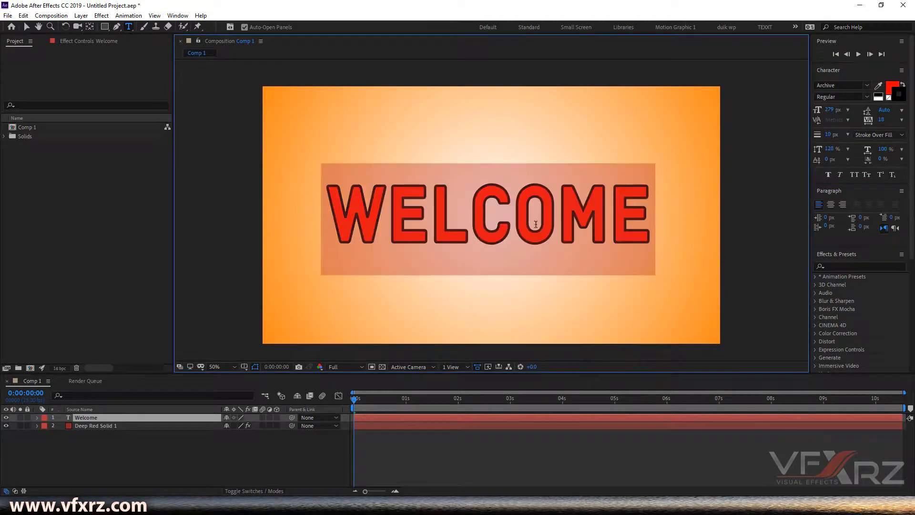
{"action": "left_click", "coordinate": [881, 135]}
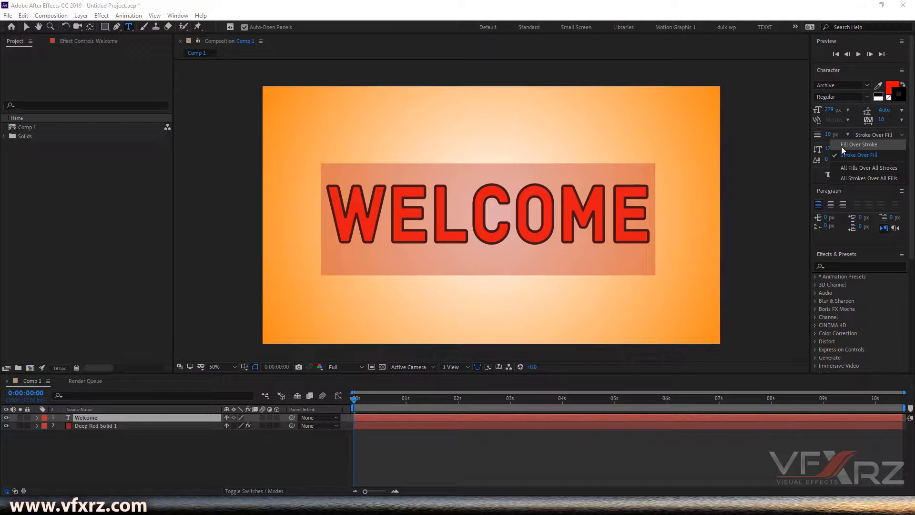
{"action": "left_click", "coordinate": [877, 144]}
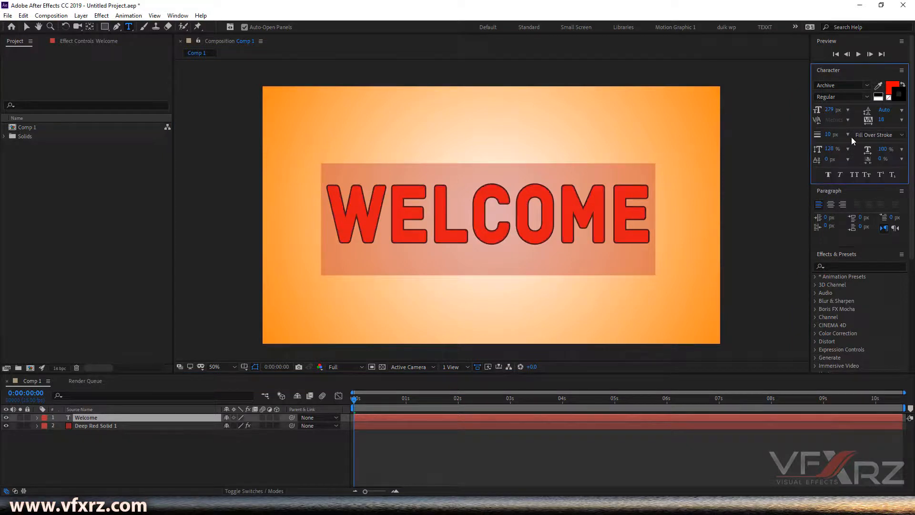
Step: Widen the stroke to 43 px and switch the stroke order to Stroke Over Fill
{"action": "mouse_move", "coordinate": [831, 135]}
{"action": "left_mouse_down"}
{"action": "mouse_move", "coordinate": [902, 136]}
{"action": "mouse_move", "coordinate": [848, 133]}
{"action": "mouse_move", "coordinate": [861, 134]}
{"action": "left_mouse_up"}
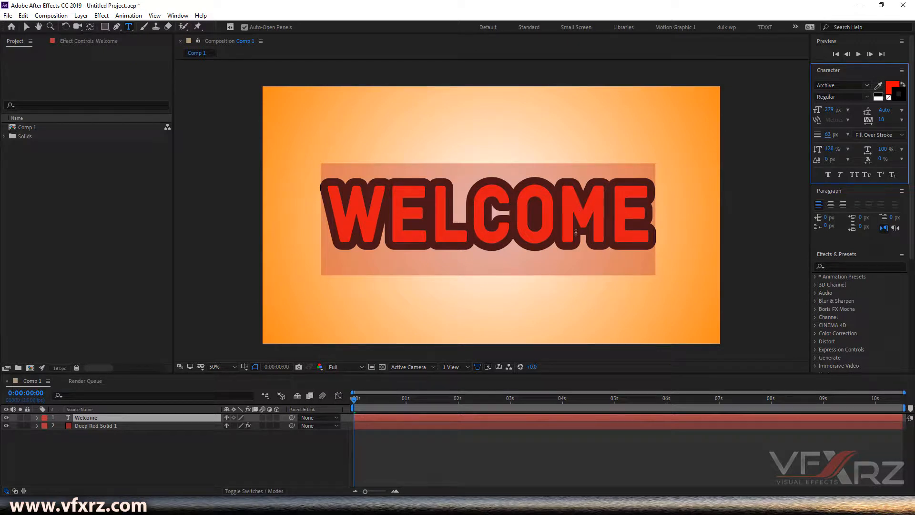
{"action": "left_click", "coordinate": [877, 135]}
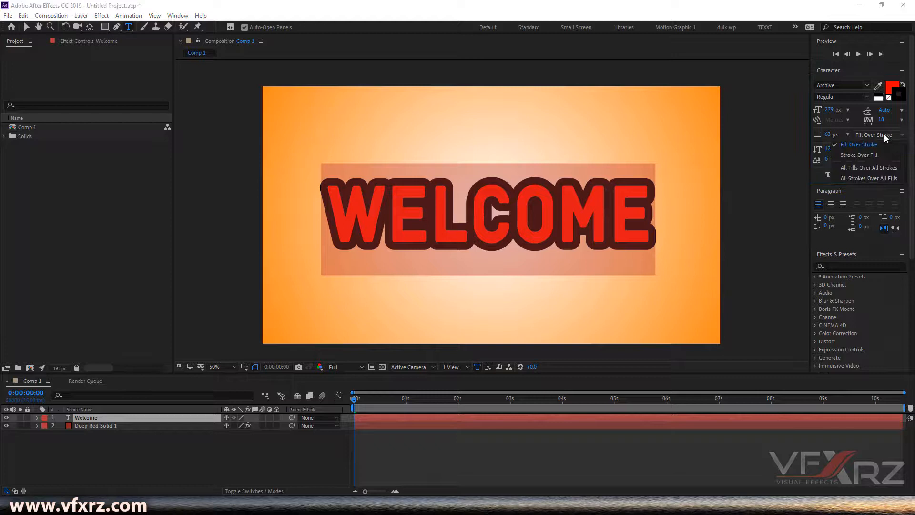
{"action": "left_click", "coordinate": [858, 155]}
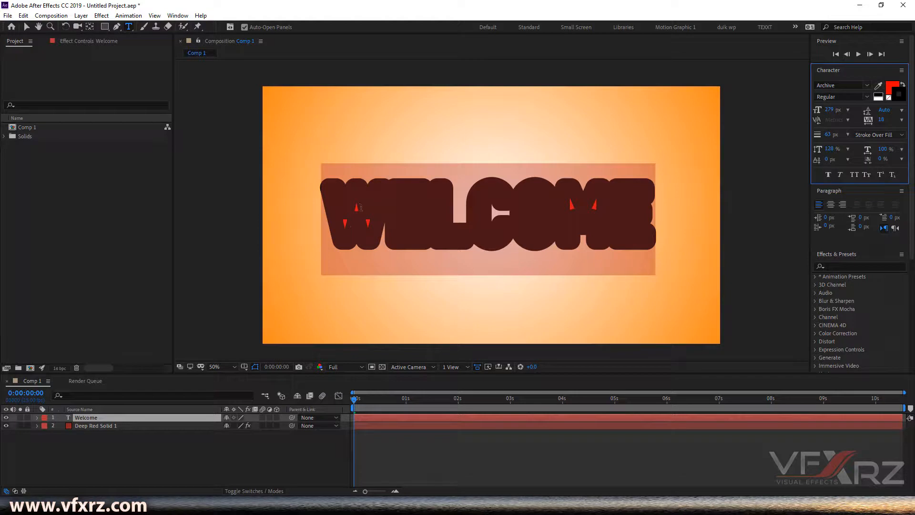
Step: Reduce the stroke width to 2 px
{"action": "mouse_move", "coordinate": [827, 136]}
{"action": "left_mouse_down"}
{"action": "mouse_move", "coordinate": [781, 136]}
{"action": "mouse_move", "coordinate": [801, 137]}
{"action": "left_mouse_up"}
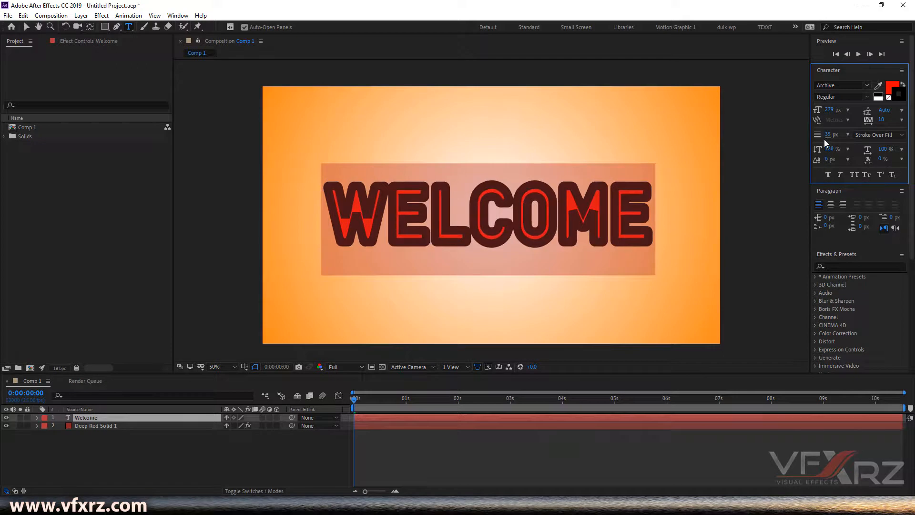
{"action": "left_click", "coordinate": [857, 134]}
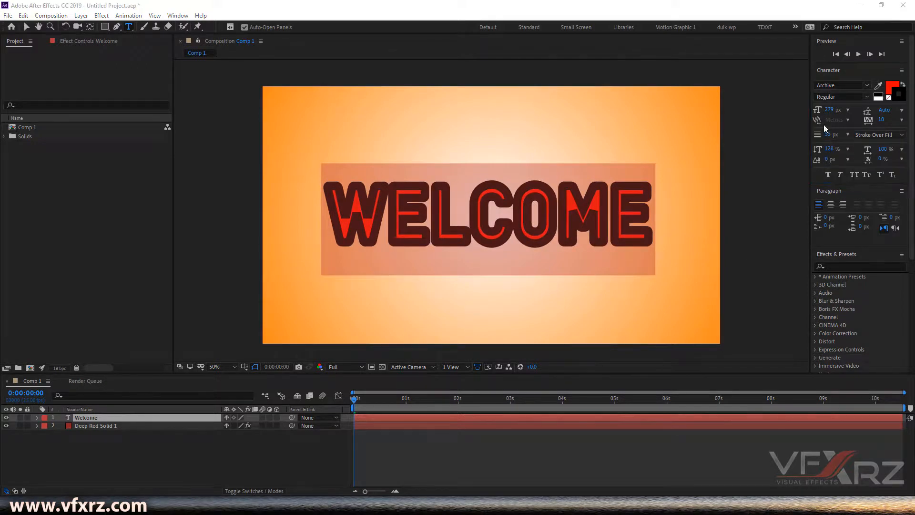
{"action": "left_click_drag", "start_coordinate": [828, 138], "coordinate": [804, 136]}
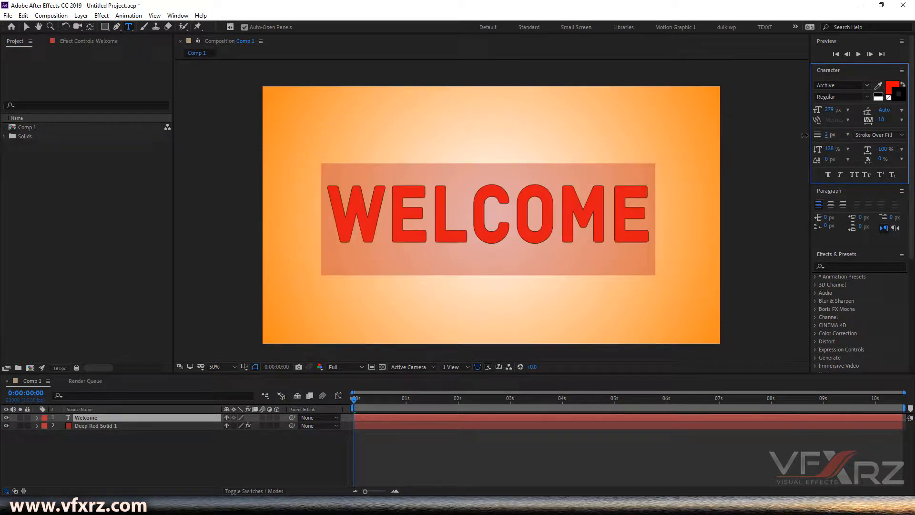
Step: Select all the text and set its font size to 285 px
{"action": "left_click", "coordinate": [529, 218]}
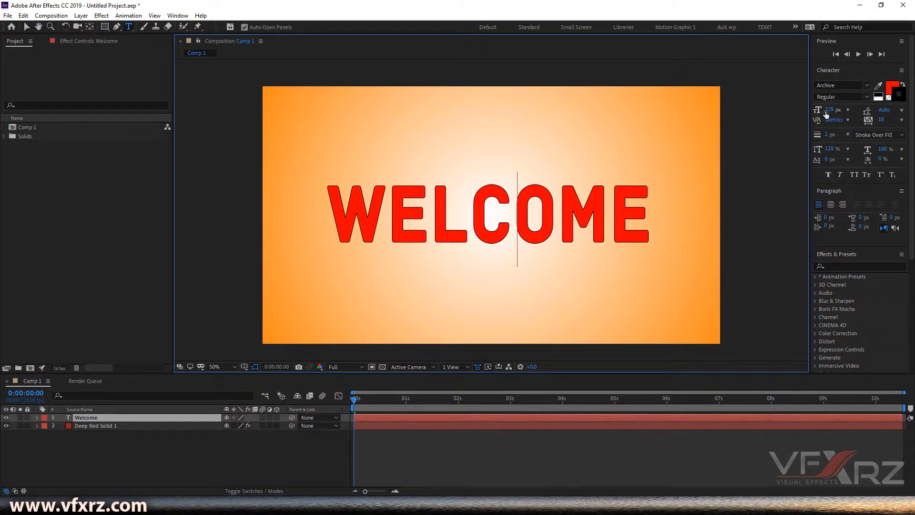
{"action": "left_click_drag", "start_coordinate": [635, 203], "coordinate": [323, 207]}
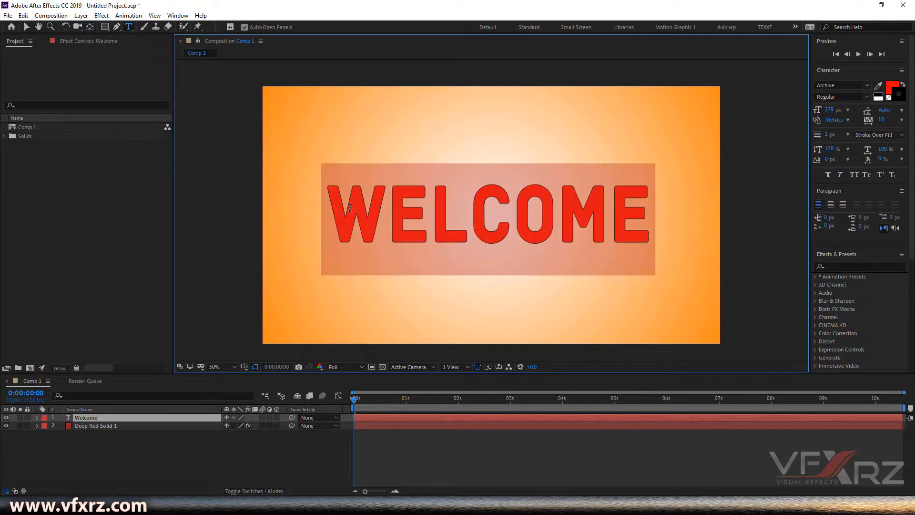
{"action": "left_click_drag", "start_coordinate": [830, 110], "coordinate": [845, 124]}
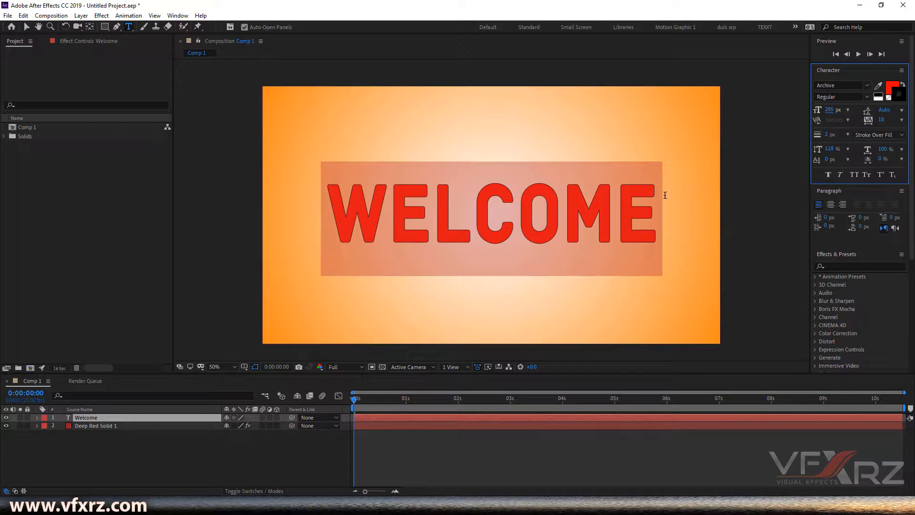
Step: Add the lines TO and TYPOGRAPHY below WELCOME
{"action": "left_click", "coordinate": [662, 210]}
{"action": "key", "text": "Return"}
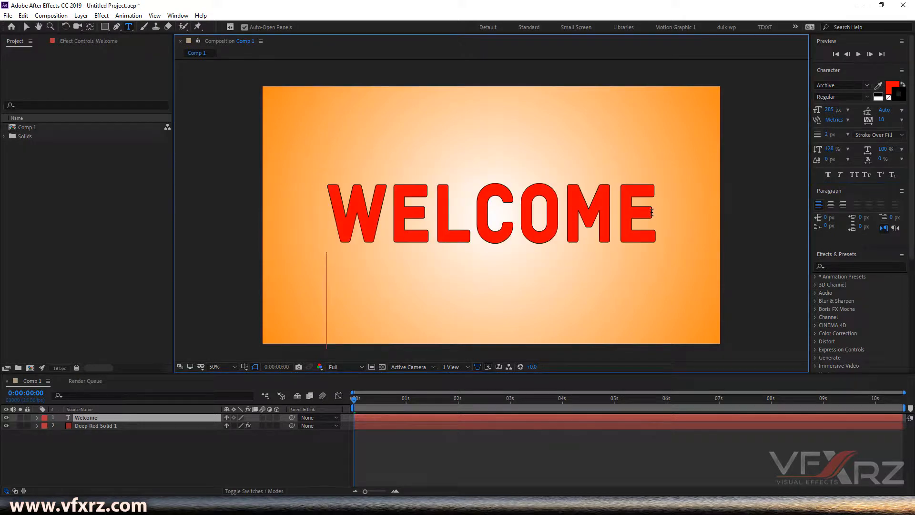
{"action": "type", "text": "to ty"}
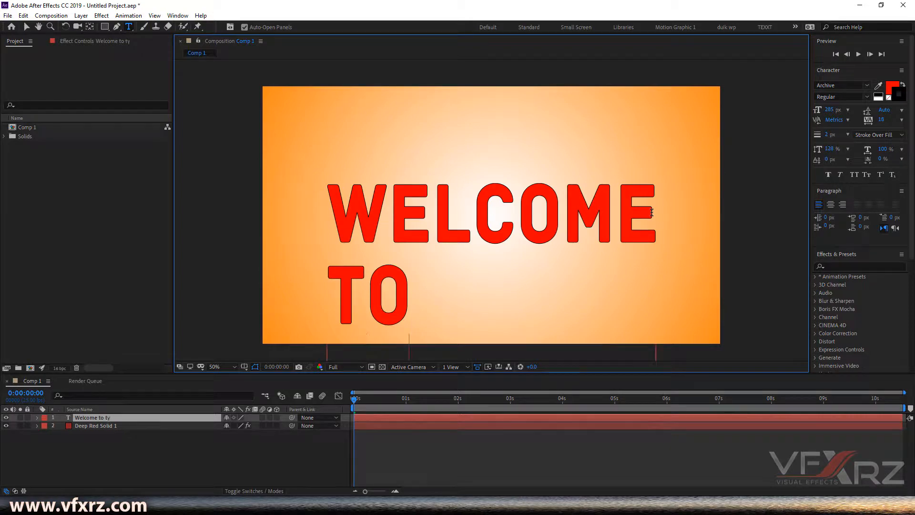
{"action": "type", "text": "hy"}
Step: Select all the text and set its font size to 213 px
{"action": "key", "text": "ctrl+a"}
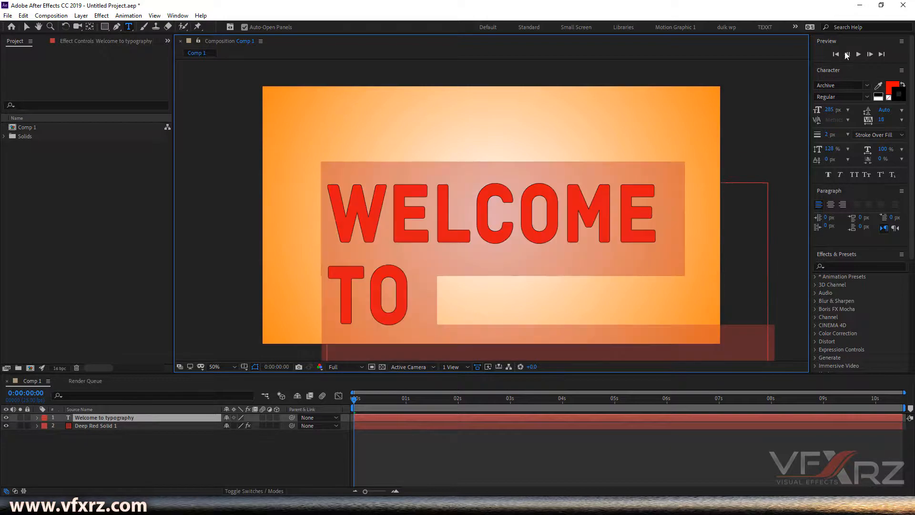
{"action": "left_click_drag", "start_coordinate": [827, 109], "coordinate": [780, 100]}
Step: Move the text layer up in the composition with the Selection tool
{"action": "left_click", "coordinate": [29, 28]}
{"action": "left_click_drag", "start_coordinate": [368, 234], "coordinate": [370, 167]}
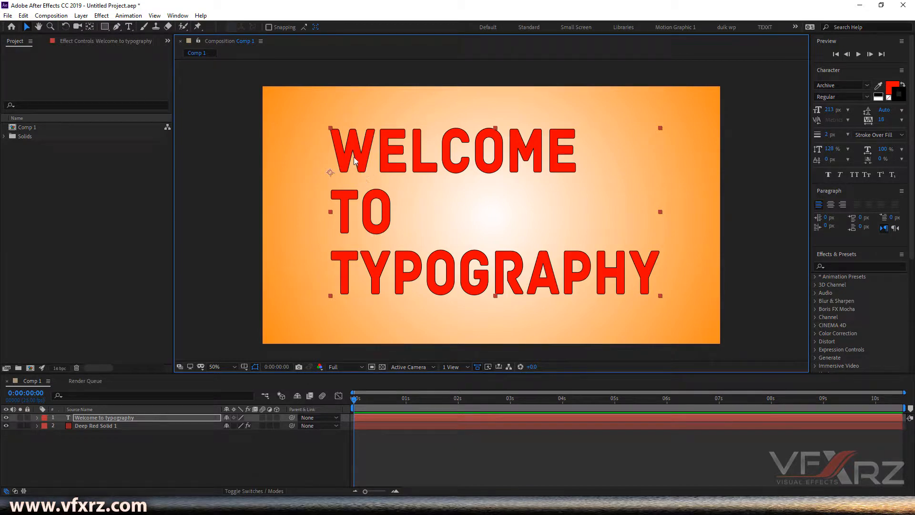
Step: Set the text's leading to 10 px
{"action": "left_click", "coordinate": [883, 111]}
{"action": "left_click", "coordinate": [902, 110]}
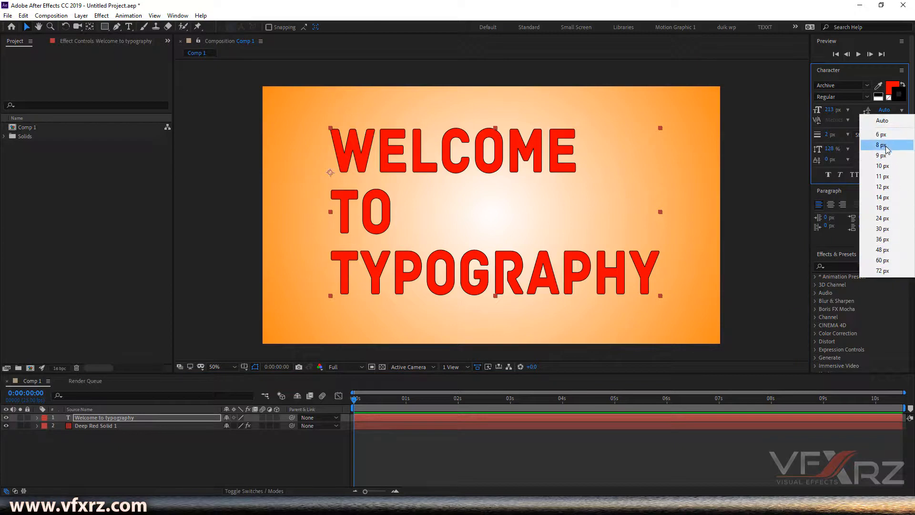
{"action": "left_click", "coordinate": [882, 166]}
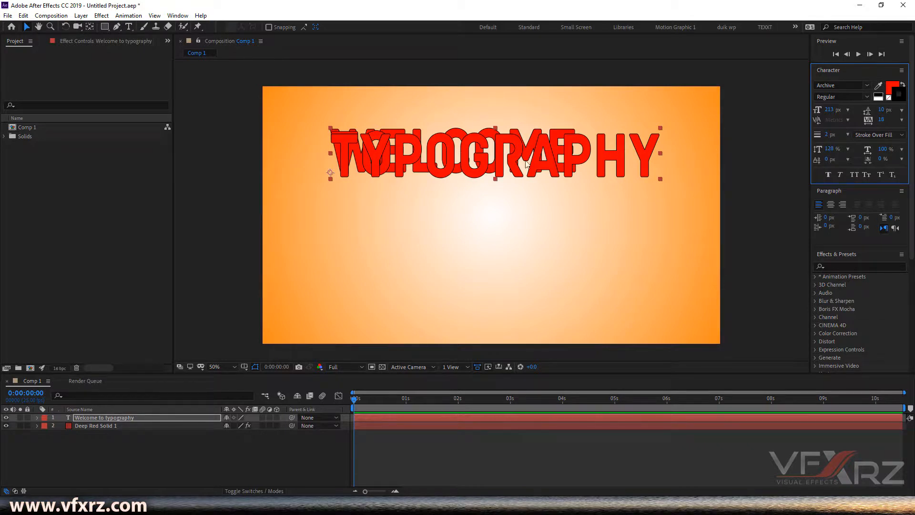
Step: Set the text's leading to 145 px
{"action": "left_click", "coordinate": [901, 110]}
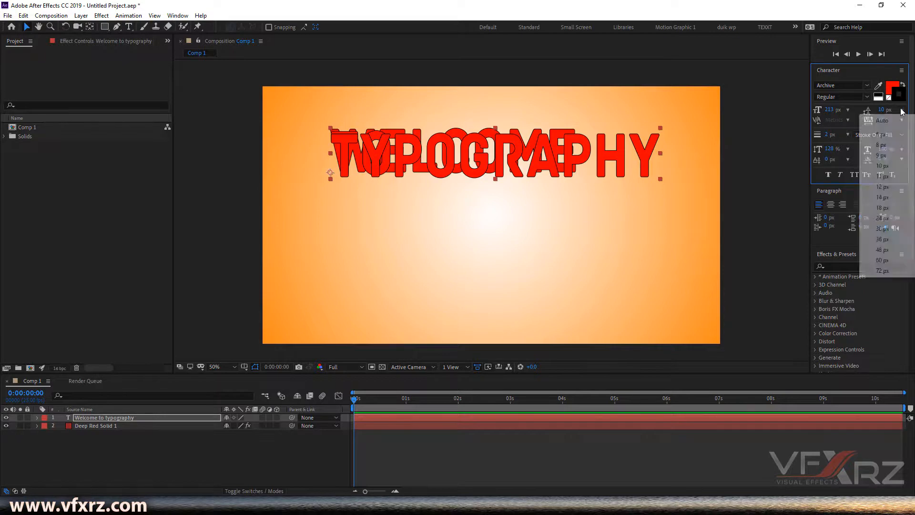
{"action": "left_click", "coordinate": [870, 113]}
{"action": "left_click_drag", "start_coordinate": [885, 110], "coordinate": [894, 110]}
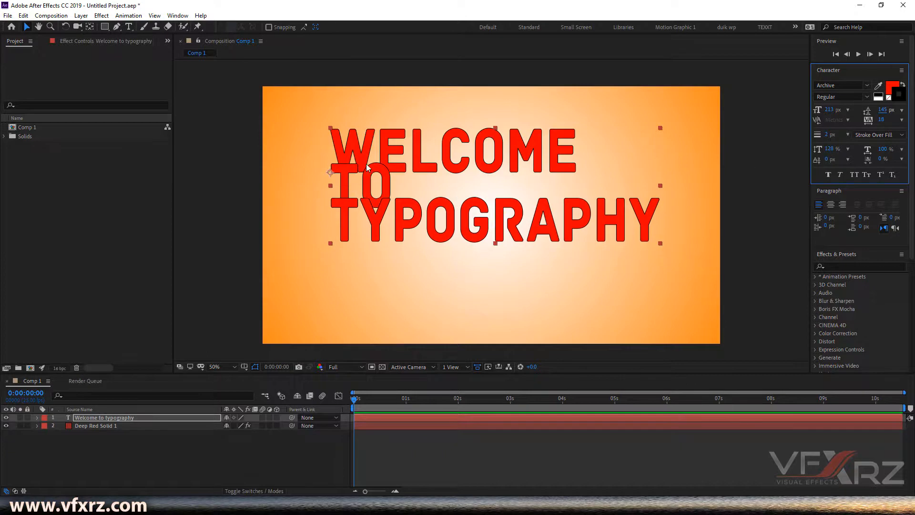
Step: Set the text's leading back to Auto
{"action": "left_click_drag", "start_coordinate": [904, 115], "coordinate": [880, 111]}
{"action": "left_click", "coordinate": [904, 112]}
{"action": "left_click", "coordinate": [880, 120]}
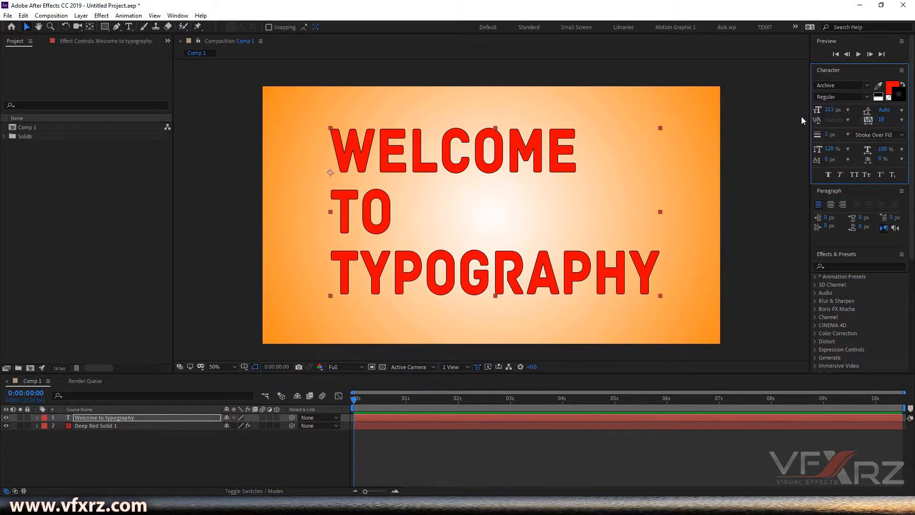
Step: Try kerning values up to 458 between the L and C of WELCOME
{"action": "key", "text": "ctrl+t"}
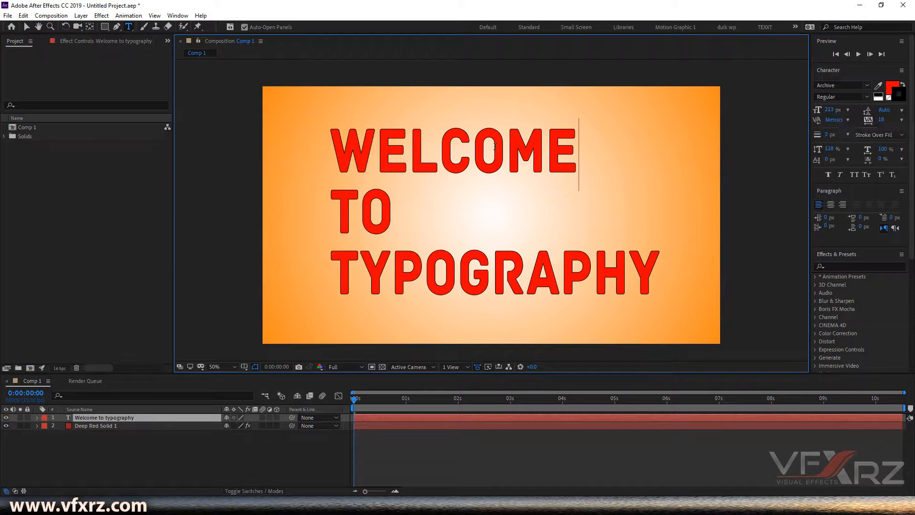
{"action": "left_click", "coordinate": [424, 157]}
{"action": "left_click", "coordinate": [443, 191]}
{"action": "left_click_drag", "start_coordinate": [830, 125], "coordinate": [886, 118]}
{"action": "left_click_drag", "start_coordinate": [829, 121], "coordinate": [907, 121]}
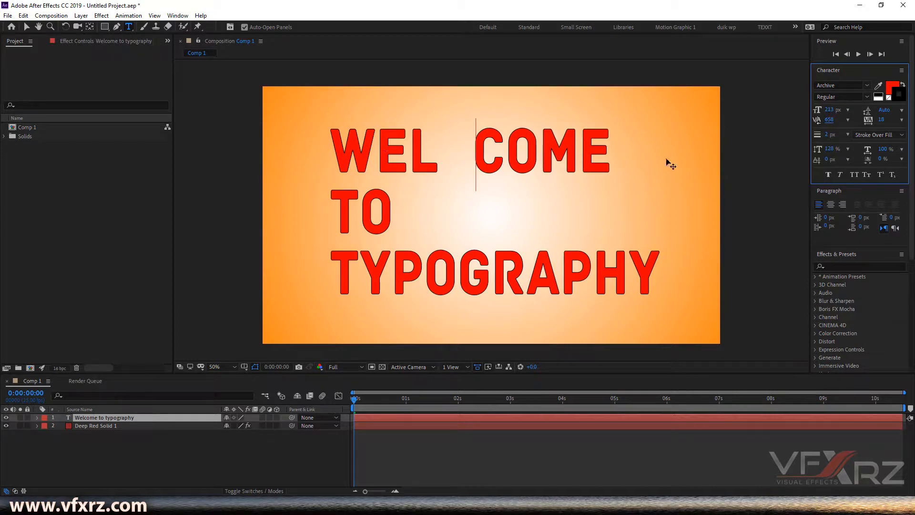
{"action": "left_click_drag", "start_coordinate": [828, 122], "coordinate": [522, 128]}
Step: Reset the kerning to Metrics
{"action": "left_click", "coordinate": [848, 120]}
{"action": "left_click", "coordinate": [852, 127]}
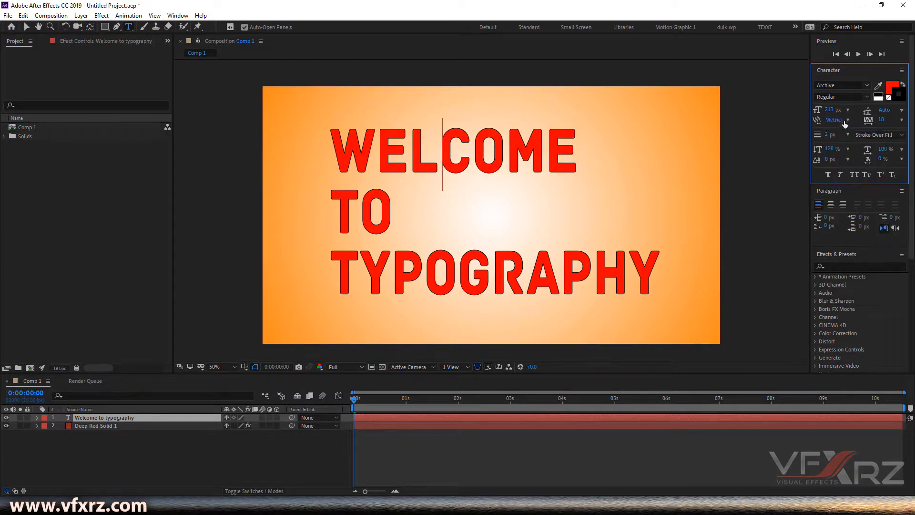
Step: Select WELCOME and try several tracking values, then set its tracking to 0
{"action": "left_click", "coordinate": [412, 157]}
{"action": "key", "text": "Right"}
{"action": "key", "text": "Right"}
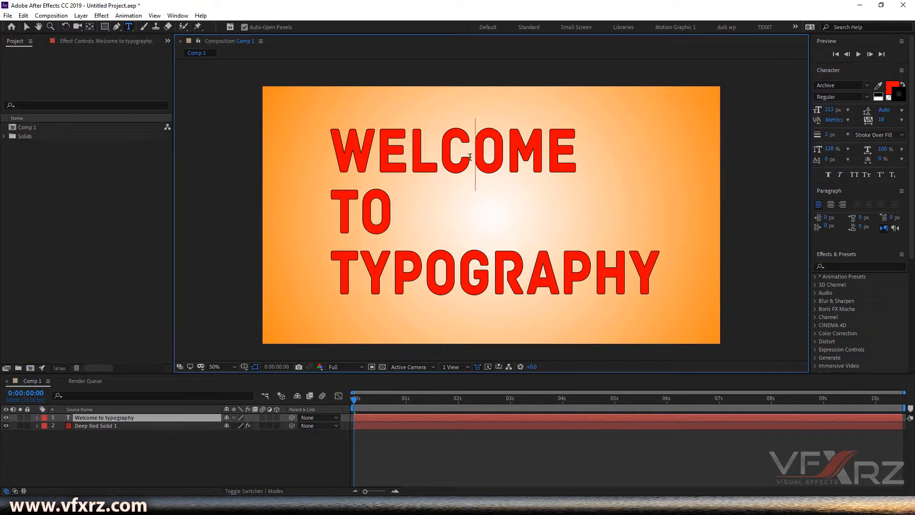
{"action": "left_click", "coordinate": [443, 159]}
{"action": "left_click_drag", "start_coordinate": [575, 154], "coordinate": [275, 139]}
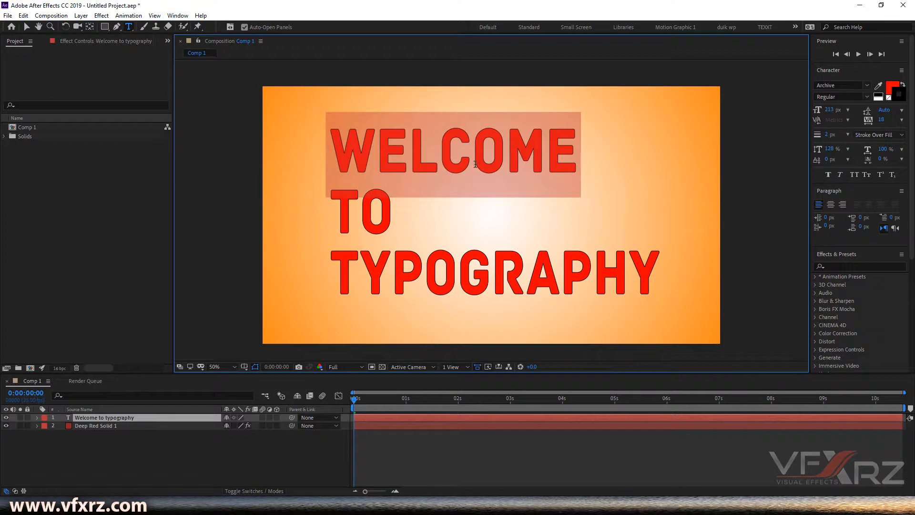
{"action": "left_click_drag", "start_coordinate": [879, 120], "coordinate": [665, 130]}
{"action": "left_click_drag", "start_coordinate": [735, 129], "coordinate": [752, 152]}
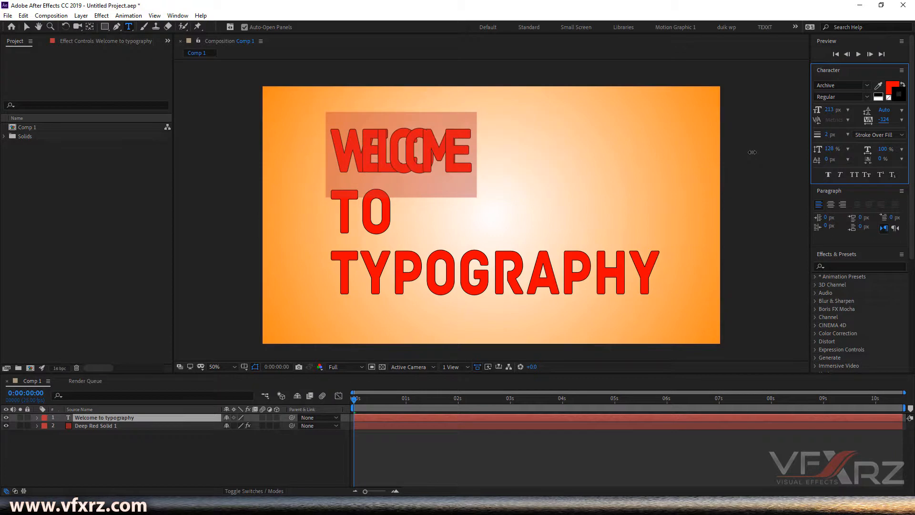
{"action": "left_click_drag", "start_coordinate": [881, 158], "coordinate": [912, 121]}
{"action": "mouse_move", "coordinate": [873, 120]}
{"action": "left_mouse_down"}
{"action": "mouse_move", "coordinate": [912, 118]}
{"action": "mouse_move", "coordinate": [701, 119]}
{"action": "mouse_move", "coordinate": [760, 120]}
{"action": "left_mouse_up"}
{"action": "left_click", "coordinate": [901, 119]}
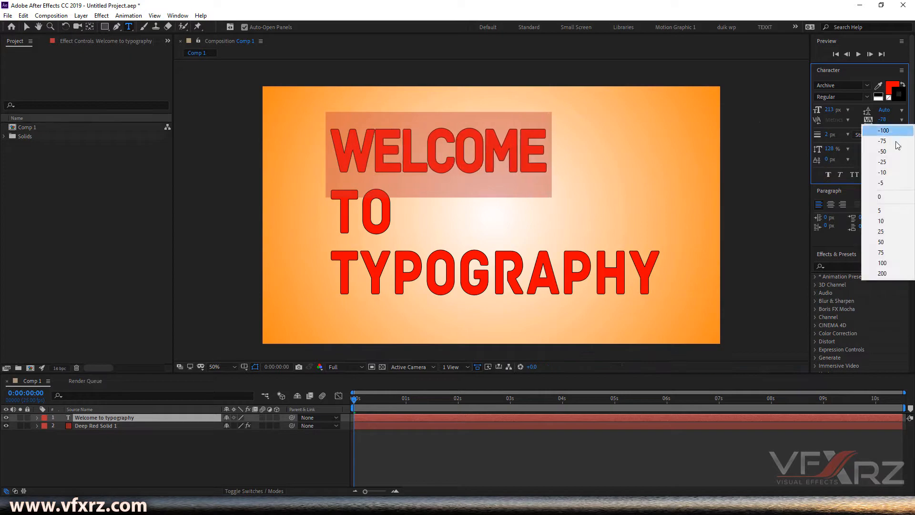
{"action": "left_click", "coordinate": [888, 200]}
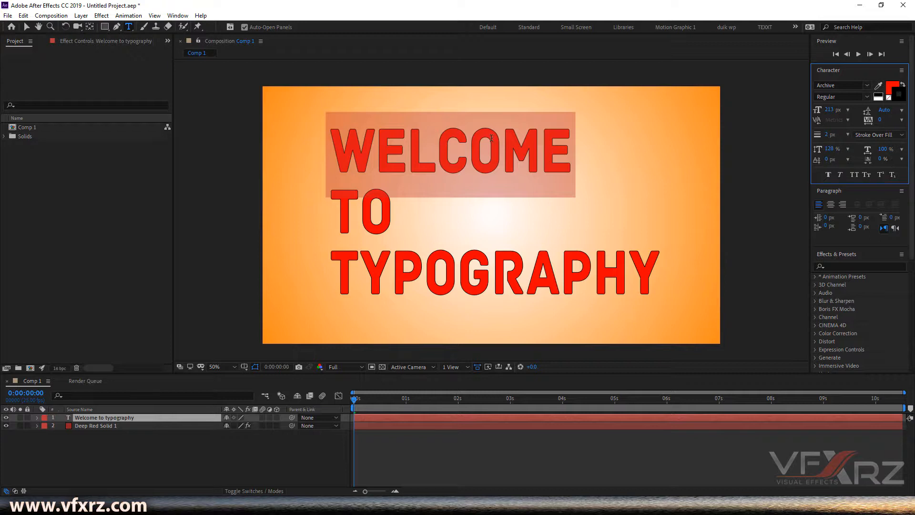
Step: Set WELCOME's vertical scale to 123% and horizontal scale to 114%
{"action": "left_click", "coordinate": [504, 148]}
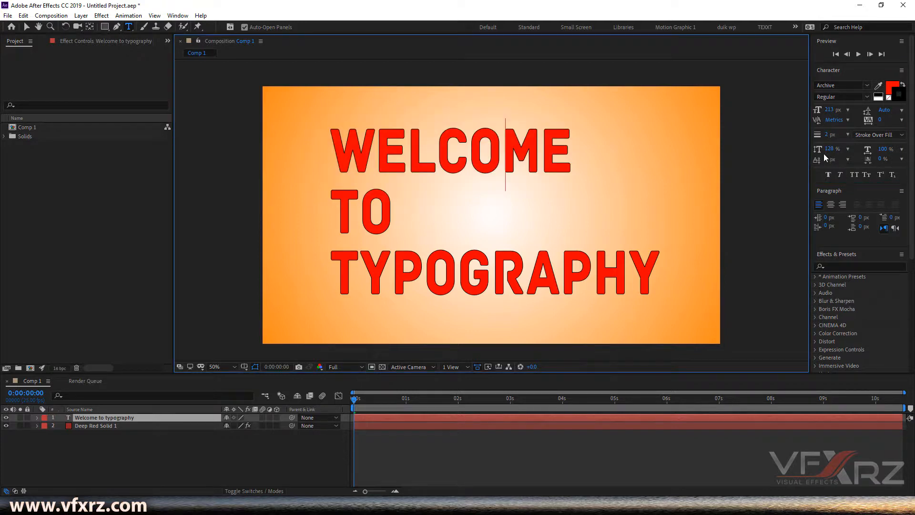
{"action": "left_click_drag", "start_coordinate": [565, 135], "coordinate": [327, 142]}
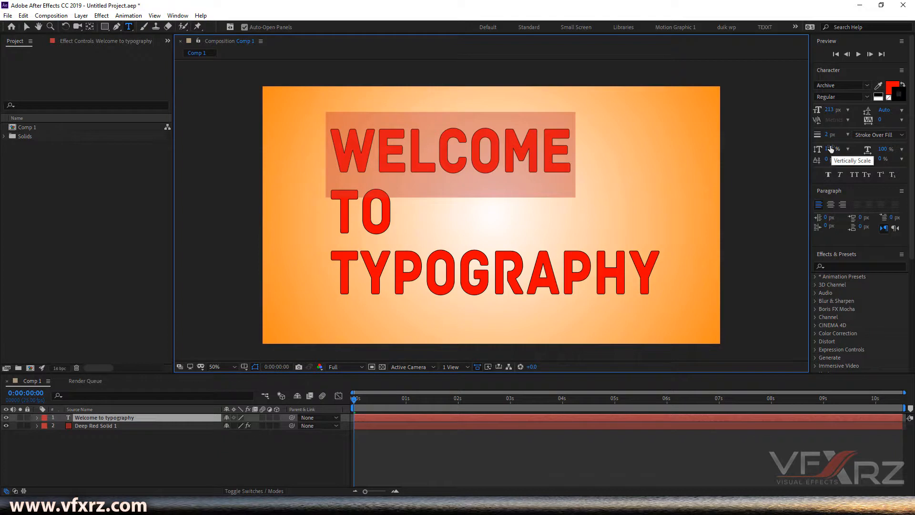
{"action": "mouse_move", "coordinate": [832, 149]}
{"action": "left_mouse_down"}
{"action": "mouse_move", "coordinate": [910, 138]}
{"action": "mouse_move", "coordinate": [756, 141]}
{"action": "mouse_move", "coordinate": [886, 136]}
{"action": "mouse_move", "coordinate": [822, 143]}
{"action": "left_mouse_up"}
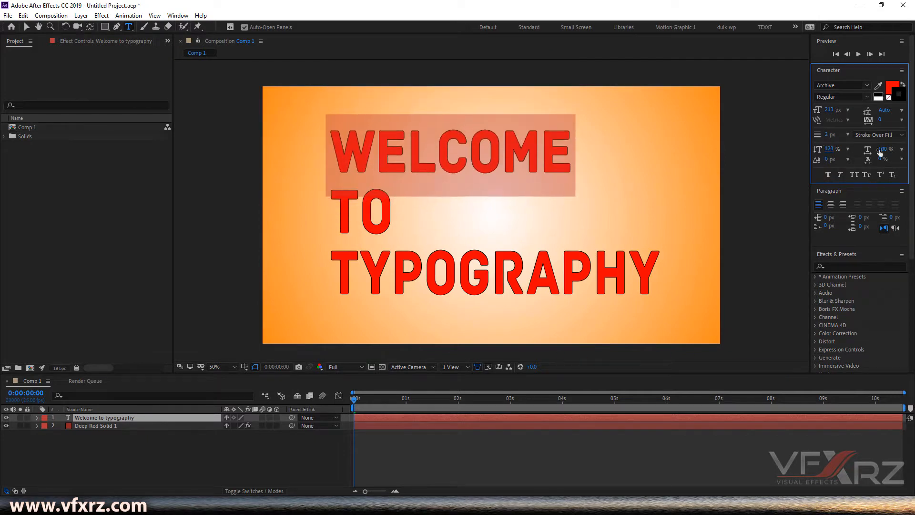
{"action": "left_click_drag", "start_coordinate": [881, 151], "coordinate": [869, 133]}
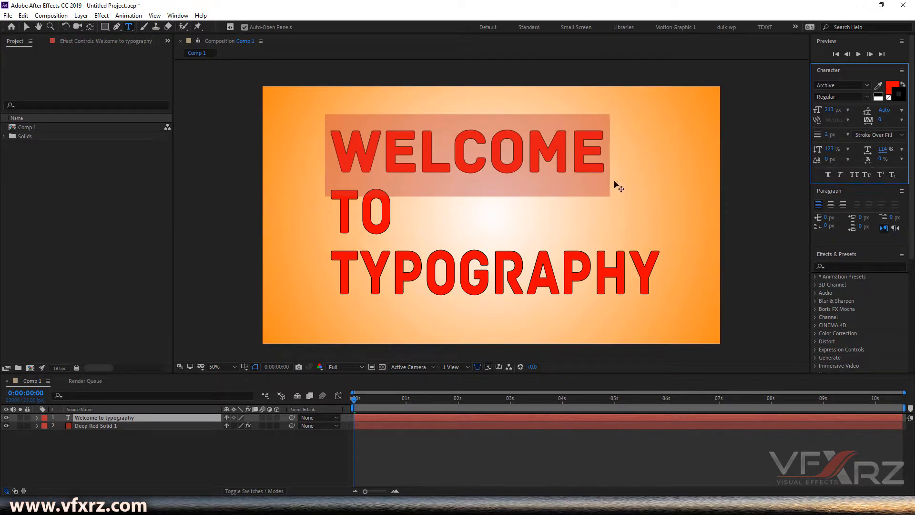
Step: Try baseline shift and font size changes on WELCOME, then reset the baseline shift to 0 px
{"action": "left_click_drag", "start_coordinate": [828, 158], "coordinate": [771, 156]}
{"action": "left_click_drag", "start_coordinate": [840, 115], "coordinate": [787, 116]}
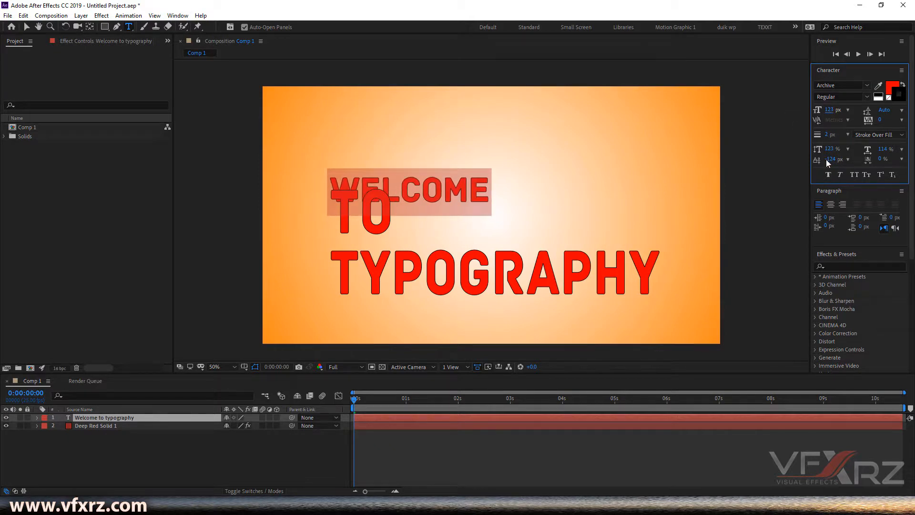
{"action": "left_click_drag", "start_coordinate": [829, 159], "coordinate": [879, 160]}
{"action": "left_click", "coordinate": [849, 162]}
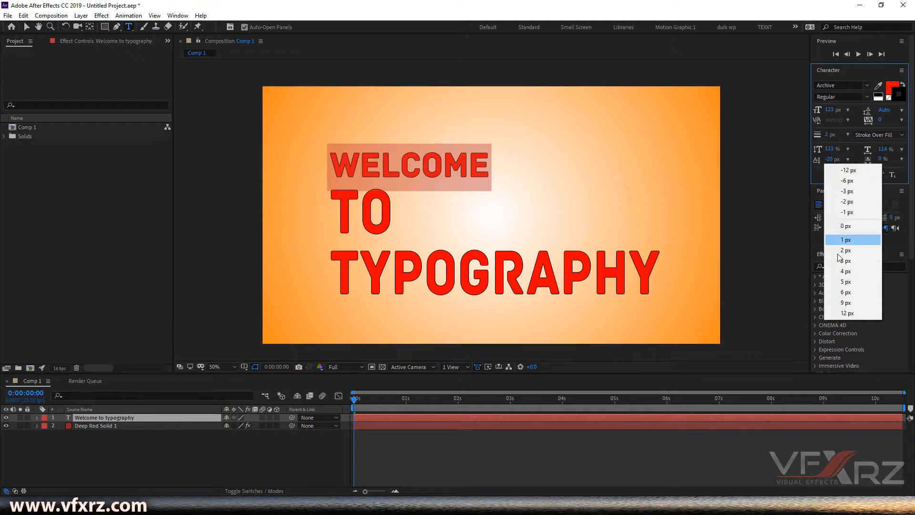
{"action": "left_click", "coordinate": [841, 225]}
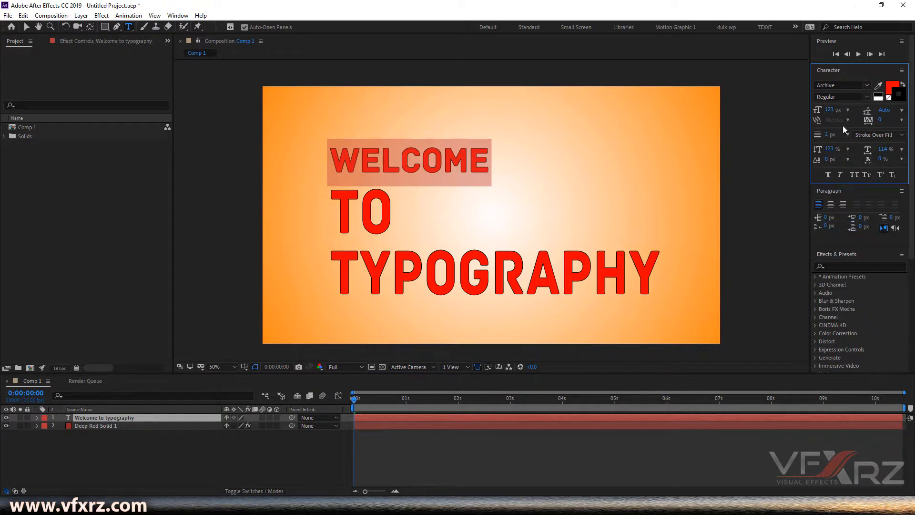
Step: Set WELCOME's font size to 202 px and its tsume to 100%
{"action": "left_click_drag", "start_coordinate": [834, 111], "coordinate": [873, 111]}
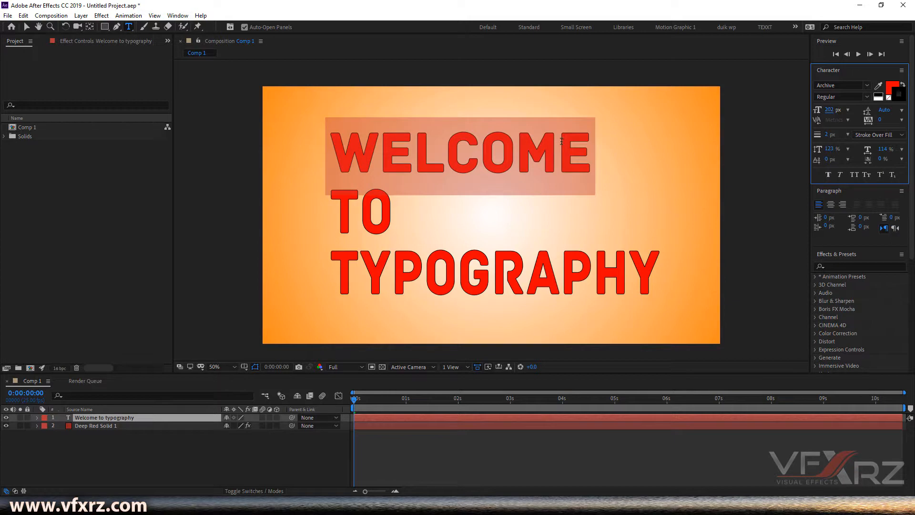
{"action": "left_click_drag", "start_coordinate": [880, 159], "coordinate": [913, 159]}
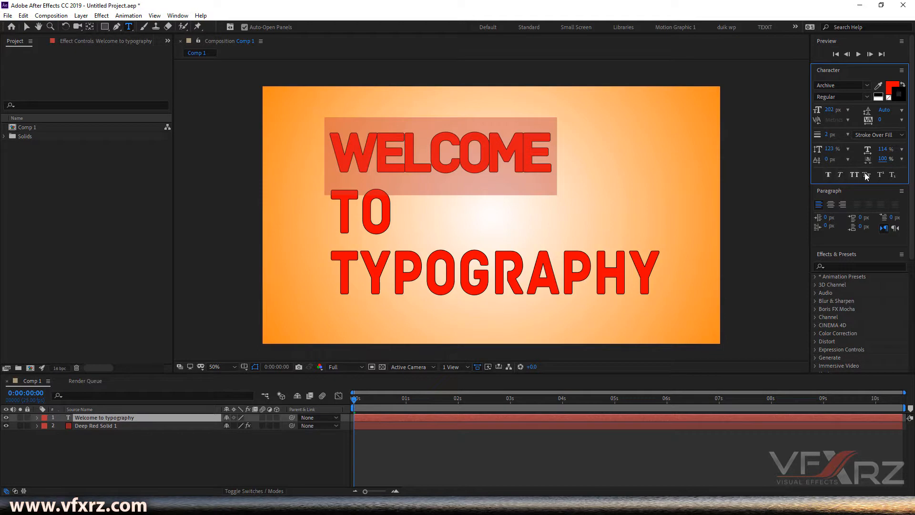
Step: Apply and then remove Faux Bold and Faux Italic on WELCOME
{"action": "left_click", "coordinate": [828, 175]}
{"action": "left_click", "coordinate": [542, 149]}
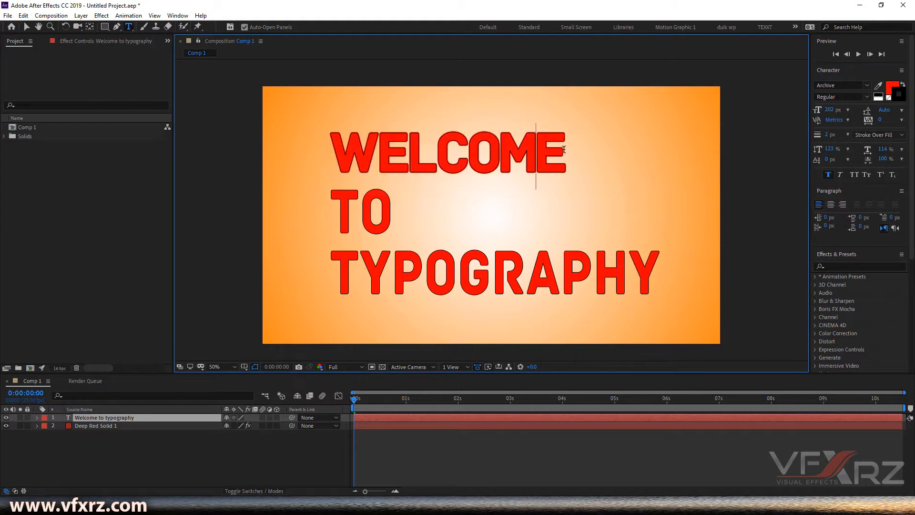
{"action": "left_click_drag", "start_coordinate": [556, 149], "coordinate": [342, 150]}
{"action": "left_click", "coordinate": [523, 160]}
{"action": "left_click_drag", "start_coordinate": [324, 151], "coordinate": [571, 151]}
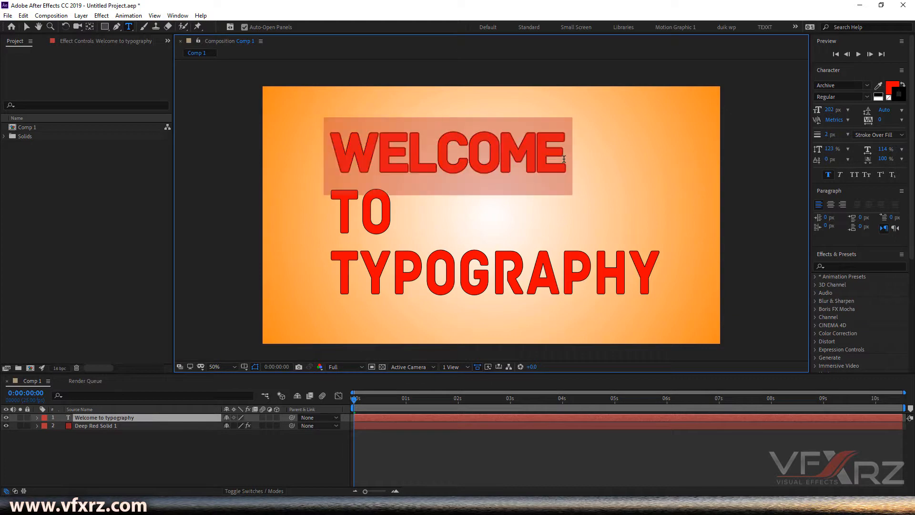
{"action": "left_click", "coordinate": [842, 176]}
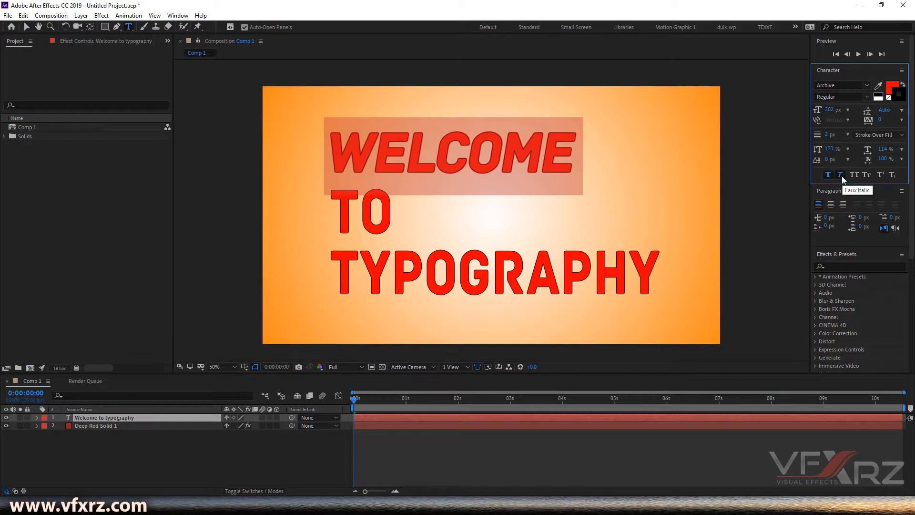
{"action": "left_click", "coordinate": [841, 176]}
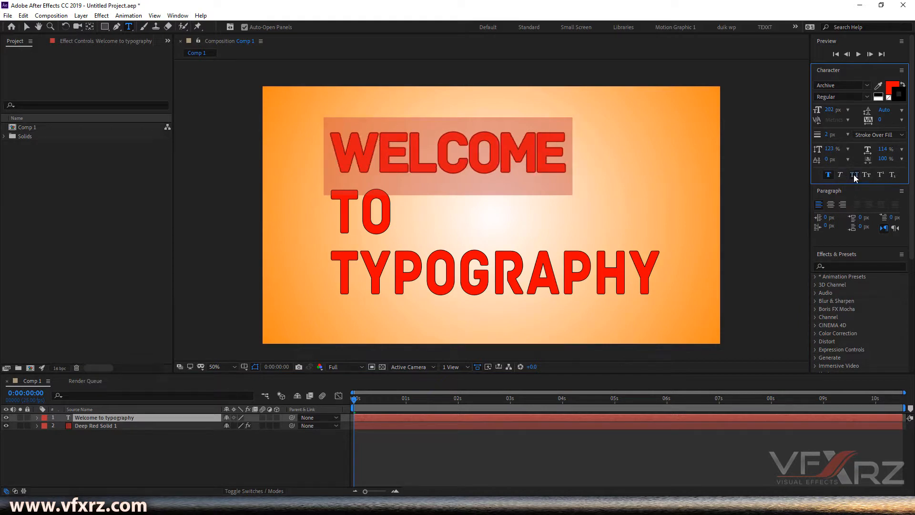
{"action": "left_click", "coordinate": [827, 176]}
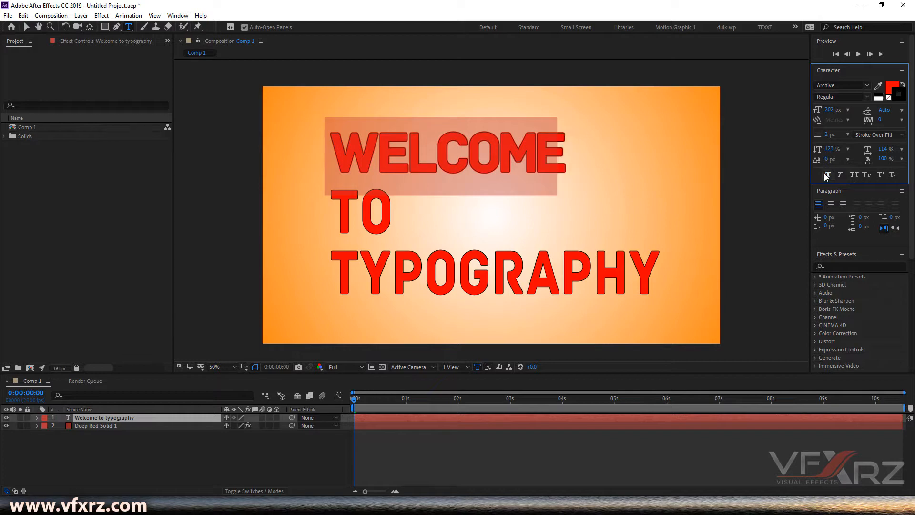
Step: Select all the text and change its font to Arial Black
{"action": "left_click", "coordinate": [551, 143]}
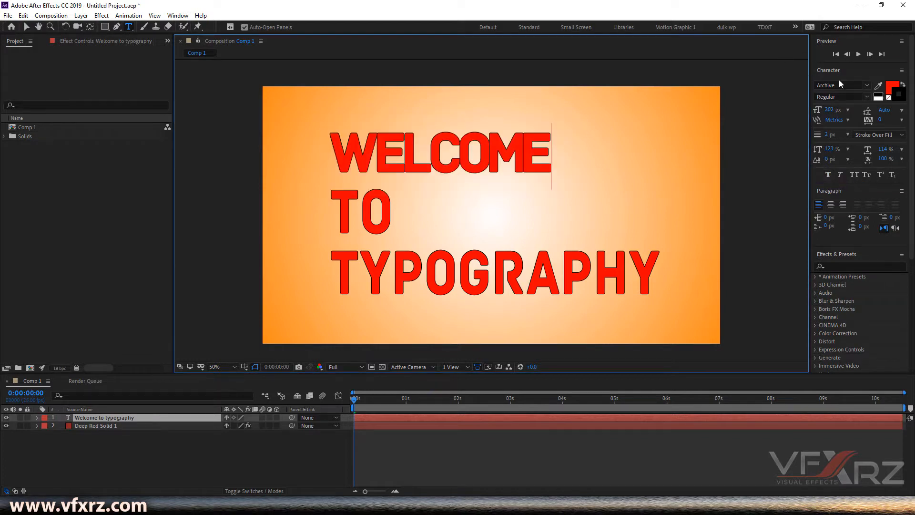
{"action": "left_click_drag", "start_coordinate": [663, 265], "coordinate": [336, 148]}
{"action": "left_click", "coordinate": [862, 86]}
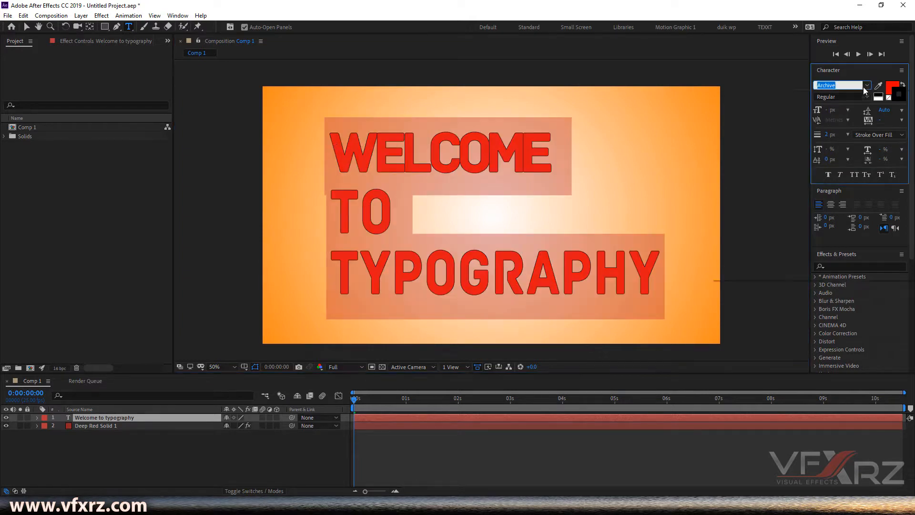
{"action": "left_click", "coordinate": [763, 125]}
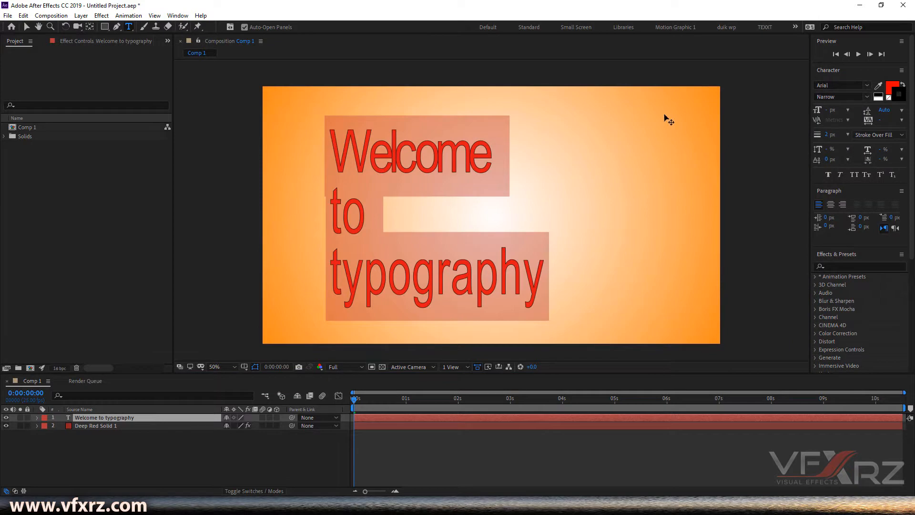
{"action": "left_click", "coordinate": [868, 97]}
{"action": "left_click", "coordinate": [830, 190]}
Step: Select Welcome and apply All Caps, then Small Caps
{"action": "left_click", "coordinate": [494, 152]}
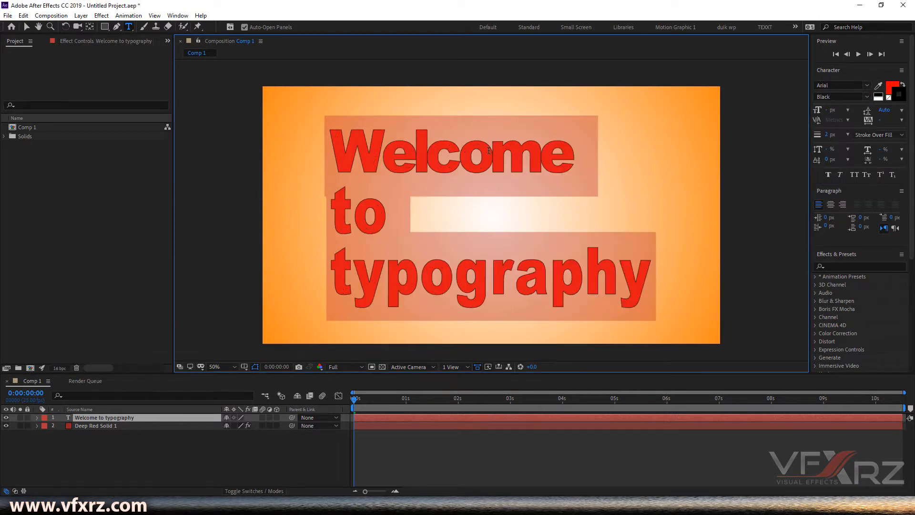
{"action": "left_click_drag", "start_coordinate": [573, 156], "coordinate": [328, 153]}
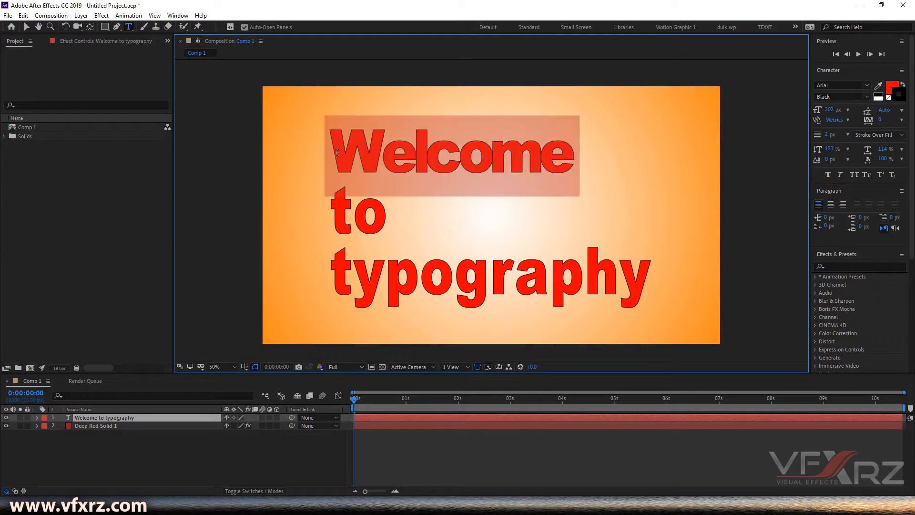
{"action": "left_click", "coordinate": [386, 156]}
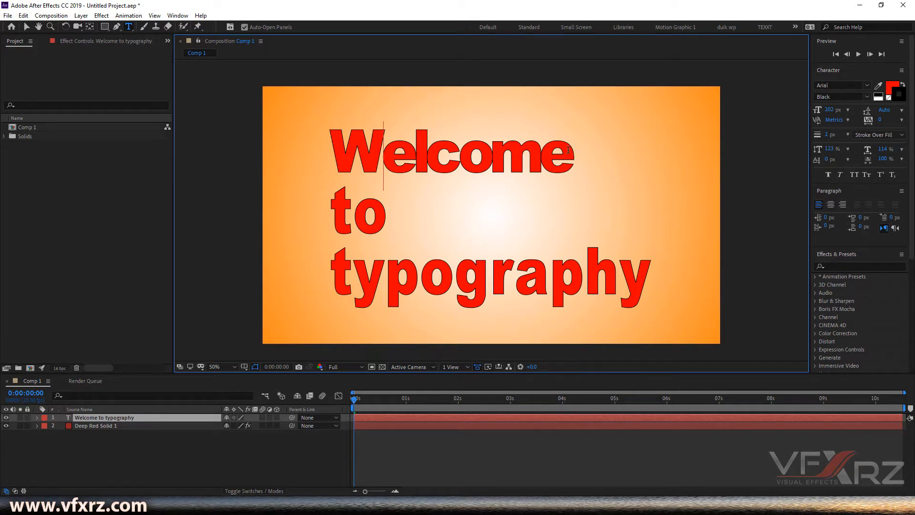
{"action": "left_click_drag", "start_coordinate": [575, 150], "coordinate": [320, 150]}
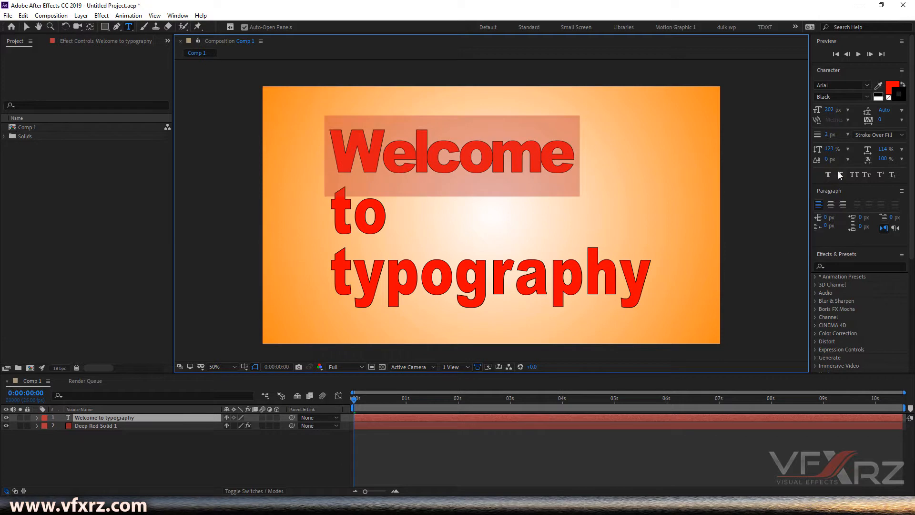
{"action": "left_click", "coordinate": [853, 175]}
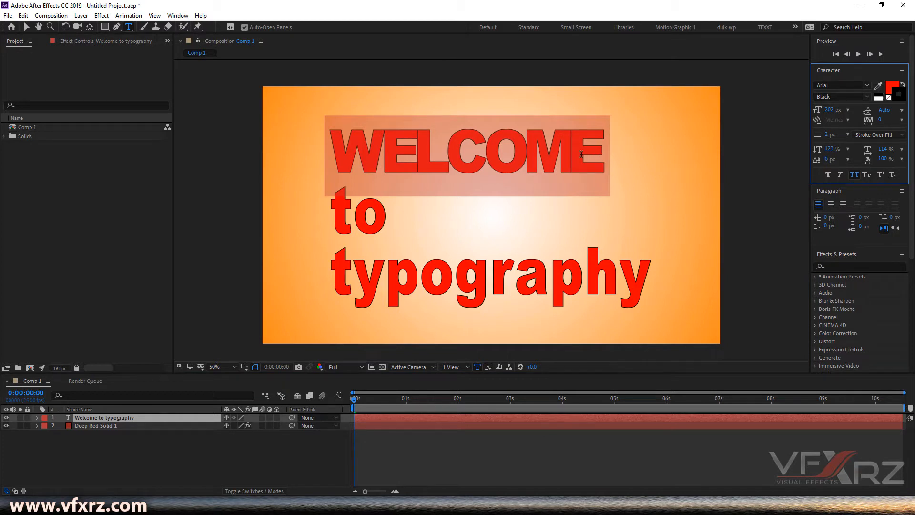
{"action": "left_click", "coordinate": [867, 175]}
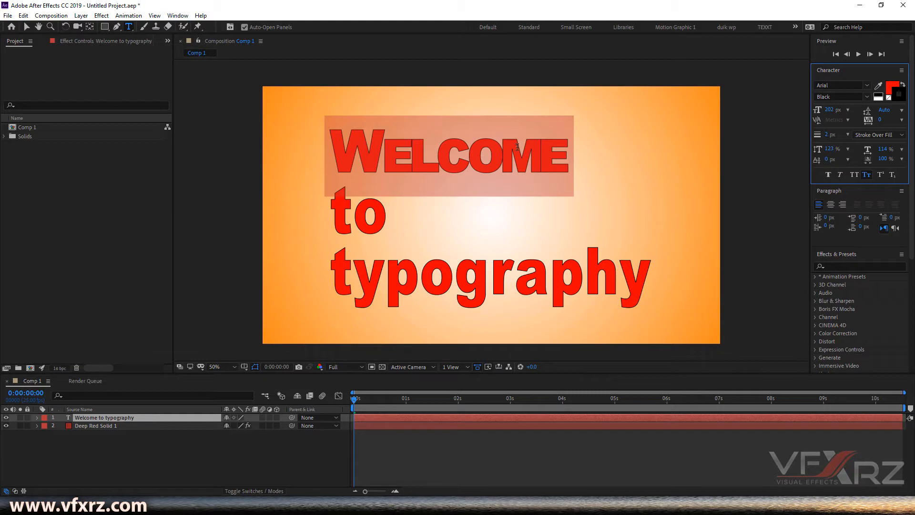
Step: Try Superscript and Subscript on Welcome, then turn them off
{"action": "left_click", "coordinate": [881, 175]}
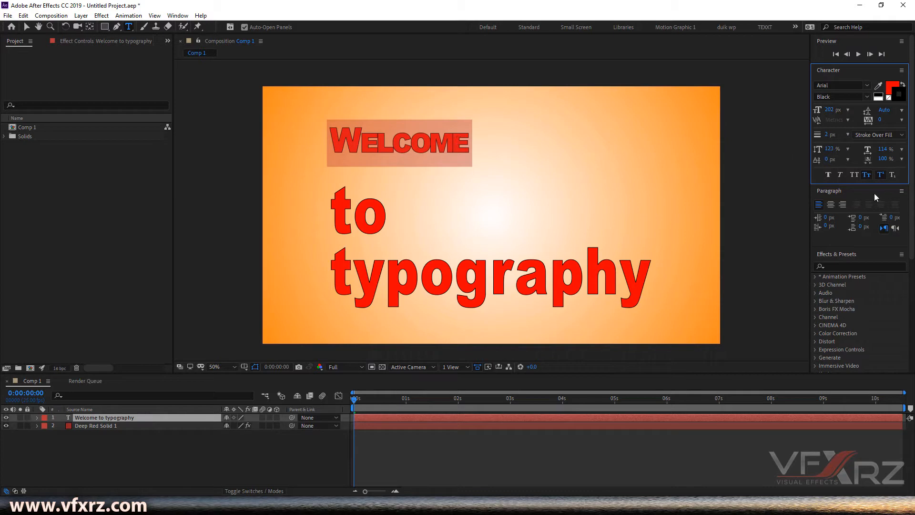
{"action": "left_click", "coordinate": [892, 175]}
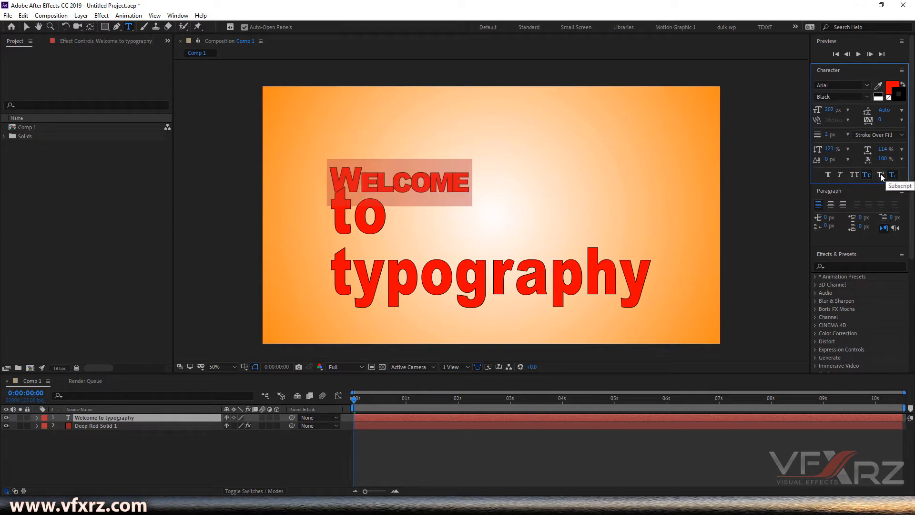
{"action": "left_click", "coordinate": [880, 175]}
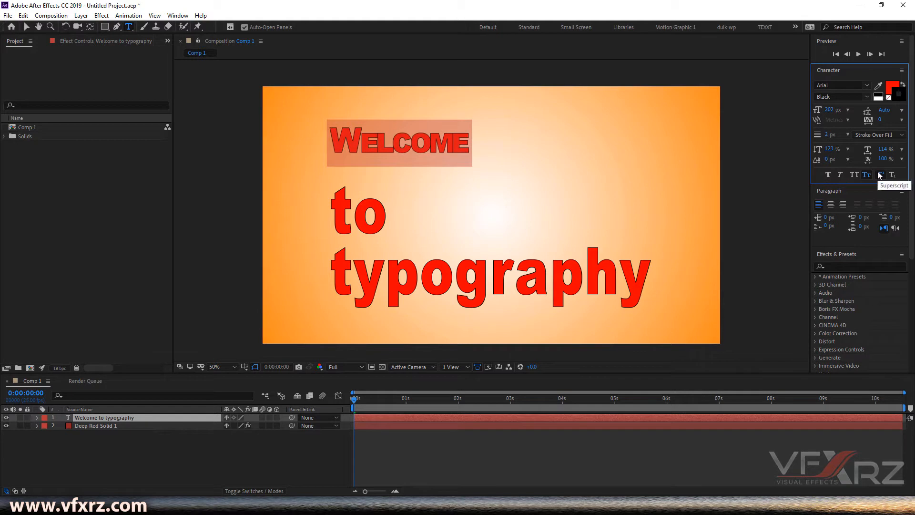
{"action": "left_click", "coordinate": [881, 175]}
{"action": "left_click", "coordinate": [880, 175]}
Step: Reselect Welcome and turn off Small Caps to restore normal case
{"action": "key", "text": "Right"}
{"action": "double_click", "coordinate": [521, 143]}
{"action": "left_click", "coordinate": [877, 174]}
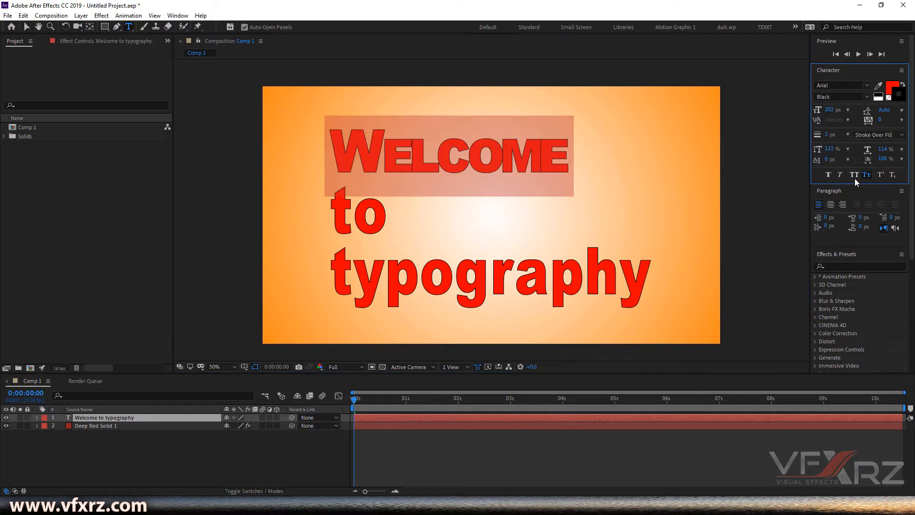
{"action": "left_click", "coordinate": [863, 174]}
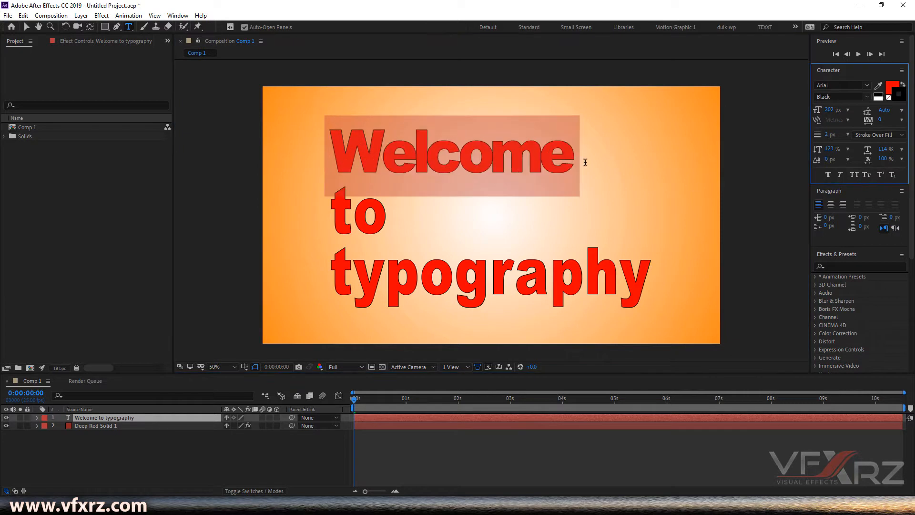
{"action": "left_click", "coordinate": [456, 176]}
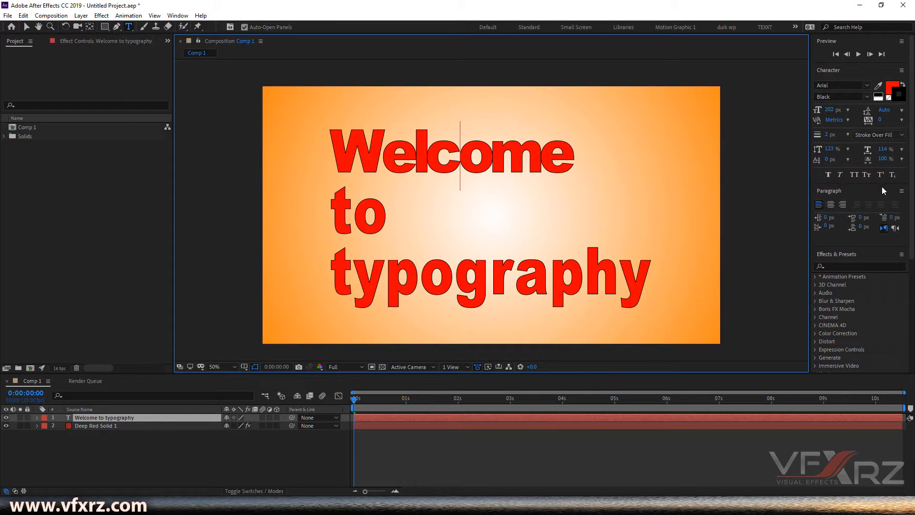
{"action": "left_click", "coordinate": [867, 200]}
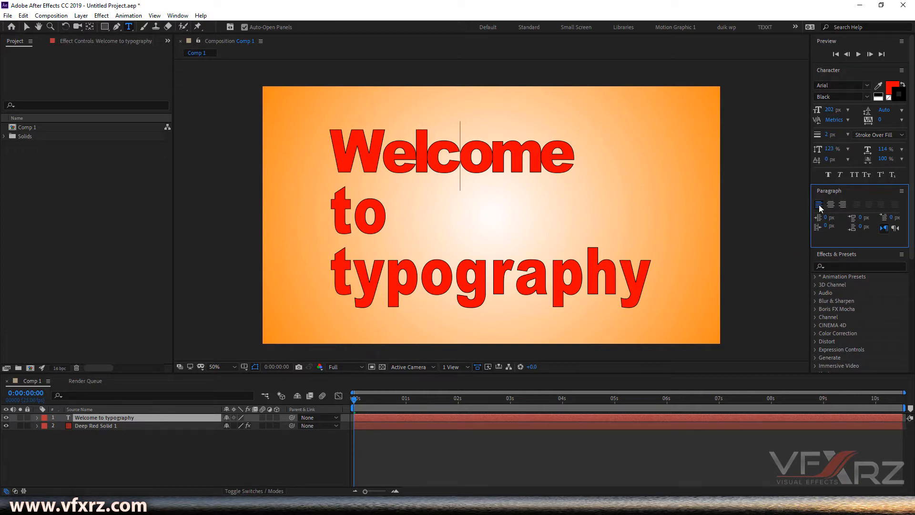
Step: Select all the text, centre-align its paragraphs and move the text layer back into the middle of the frame
{"action": "left_click_drag", "start_coordinate": [655, 277], "coordinate": [327, 144]}
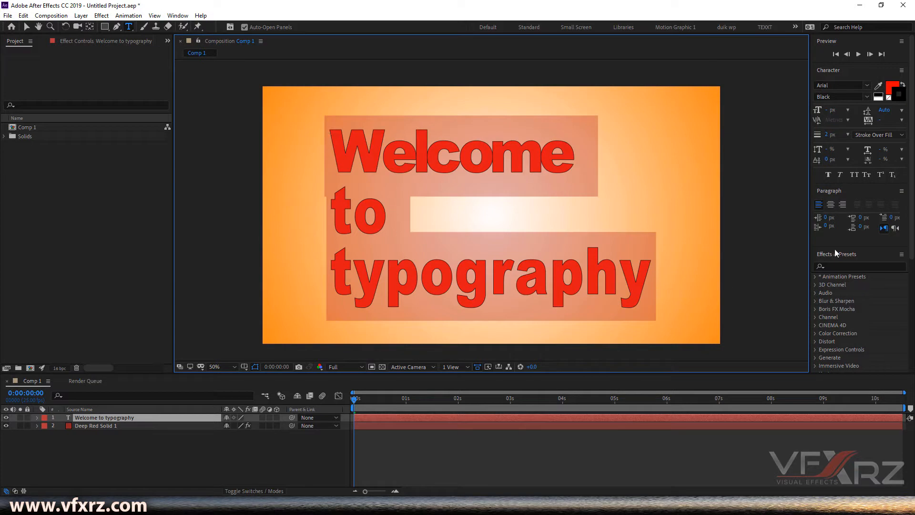
{"action": "left_click", "coordinate": [817, 205]}
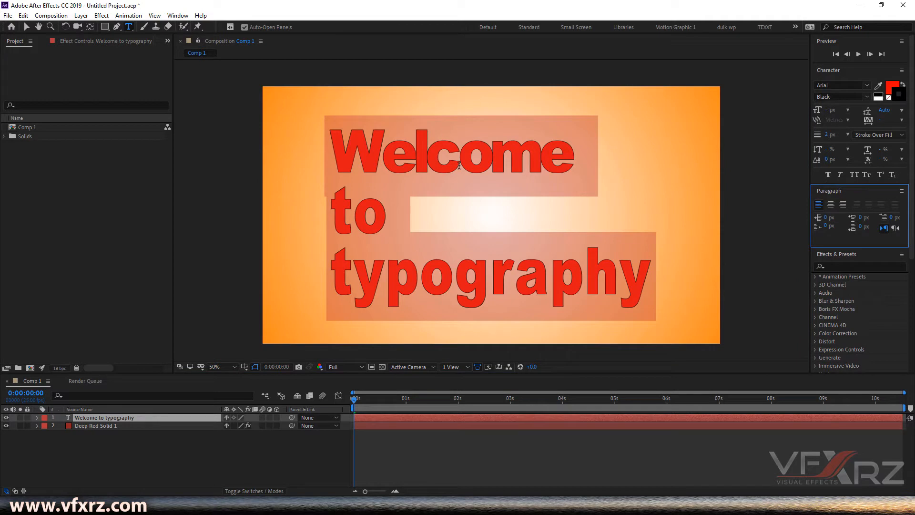
{"action": "left_click", "coordinate": [830, 205]}
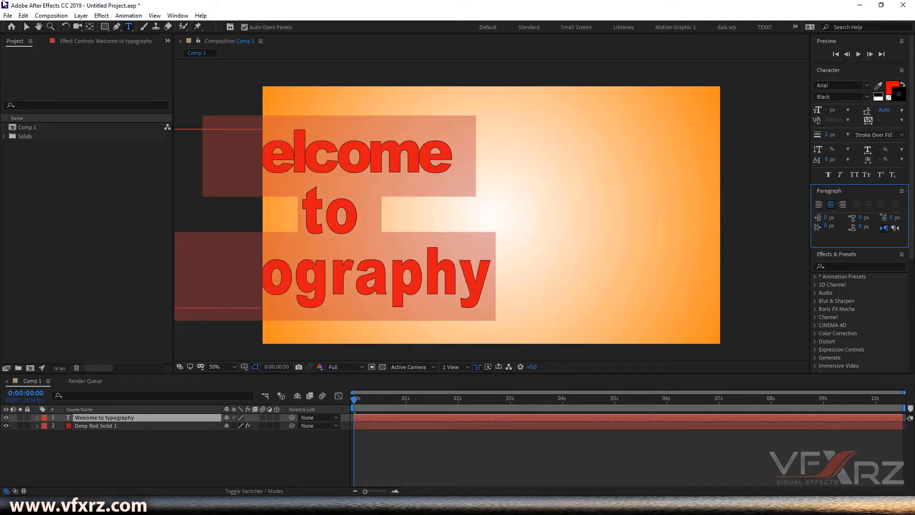
{"action": "left_click", "coordinate": [27, 27]}
{"action": "left_click_drag", "start_coordinate": [388, 152], "coordinate": [504, 167]}
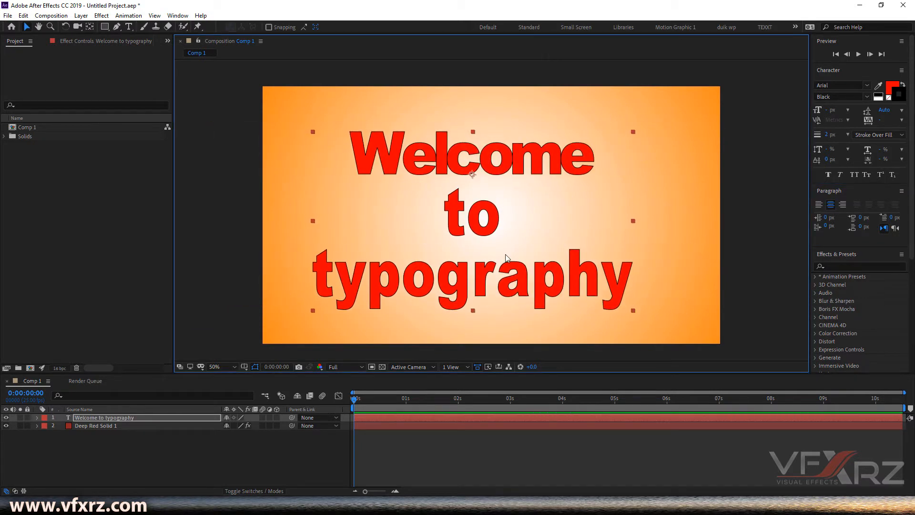
Step: Select all the text again, right-align it and reposition the text layer within the frame
{"action": "left_click", "coordinate": [129, 28]}
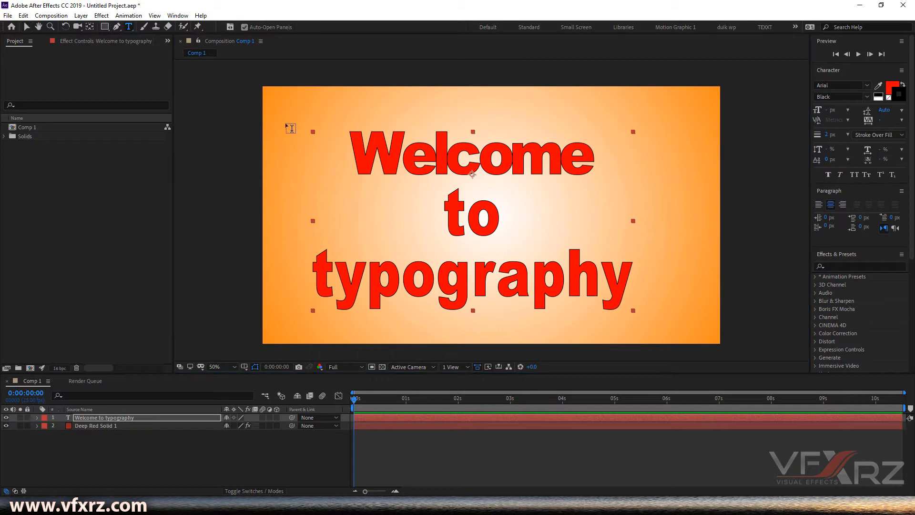
{"action": "left_click_drag", "start_coordinate": [351, 139], "coordinate": [673, 328]}
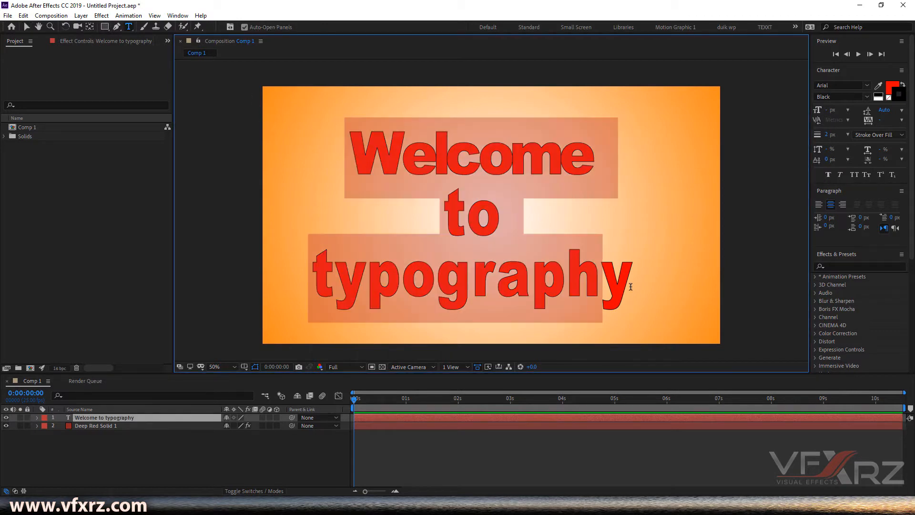
{"action": "left_click_drag", "start_coordinate": [629, 284], "coordinate": [629, 281]}
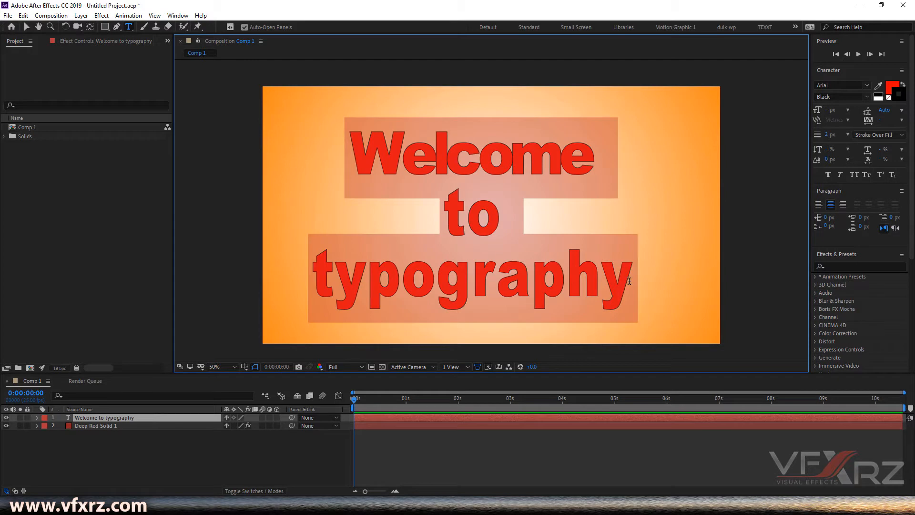
{"action": "left_click", "coordinate": [842, 204]}
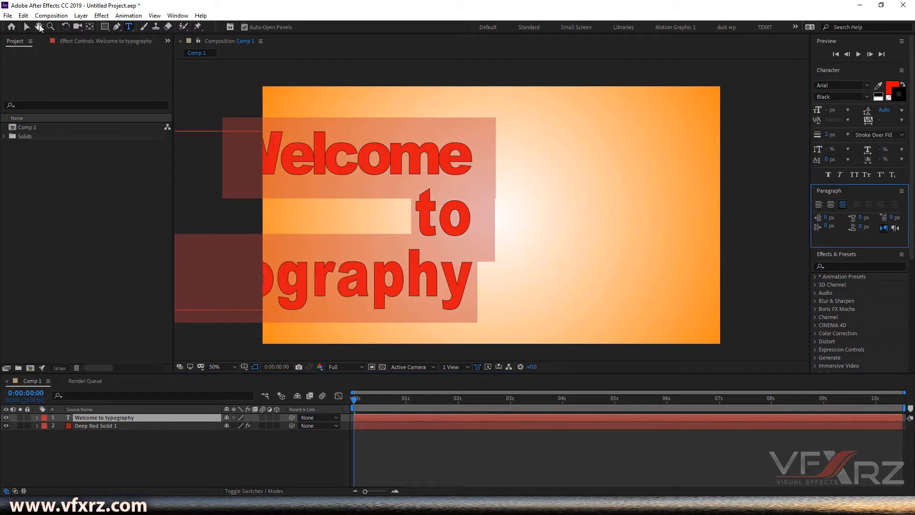
{"action": "left_click", "coordinate": [26, 26]}
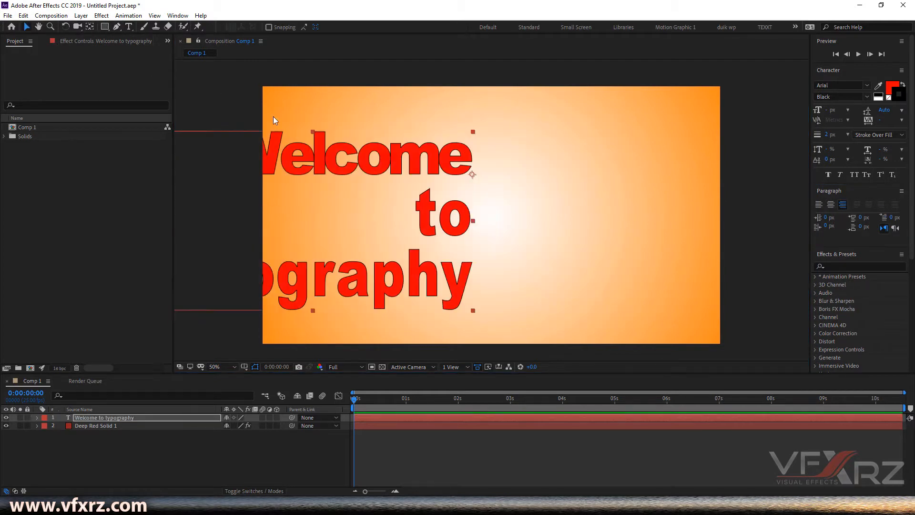
{"action": "left_click_drag", "start_coordinate": [308, 162], "coordinate": [486, 151]}
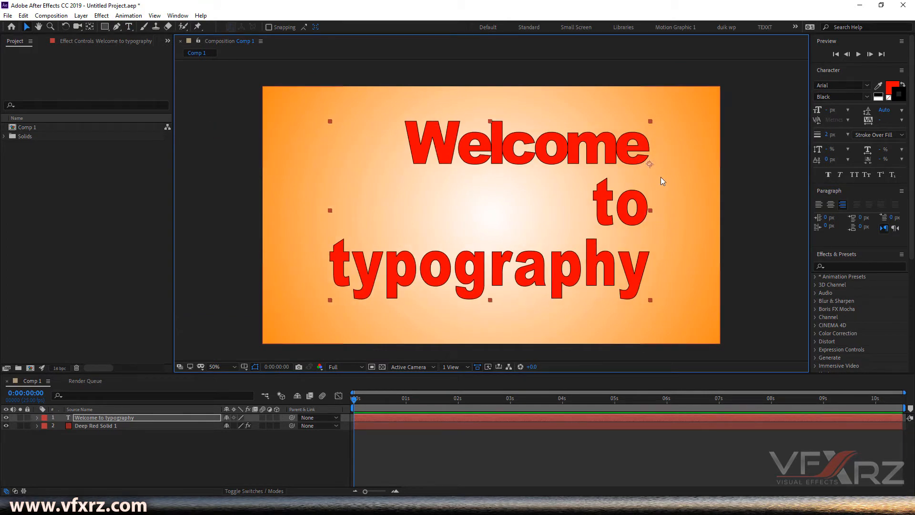
Step: Switch the text direction to right-to-left and back to left-to-right, repositioning the layer each time
{"action": "left_click", "coordinate": [895, 229]}
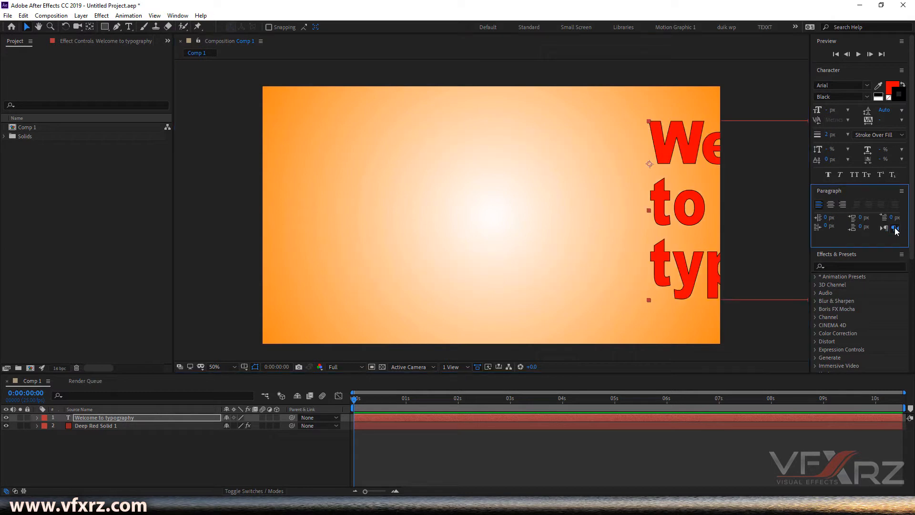
{"action": "left_click_drag", "start_coordinate": [677, 145], "coordinate": [351, 135]}
{"action": "left_click", "coordinate": [884, 228]}
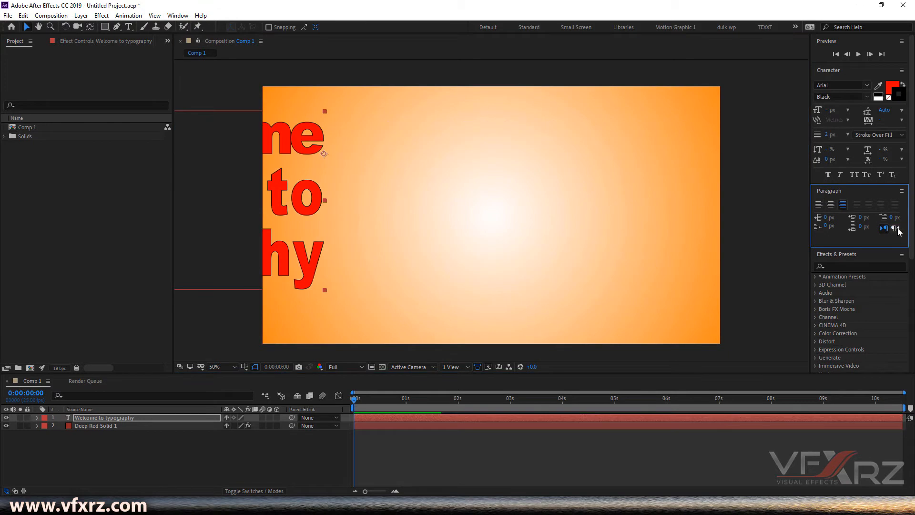
{"action": "left_click_drag", "start_coordinate": [274, 146], "coordinate": [602, 140]}
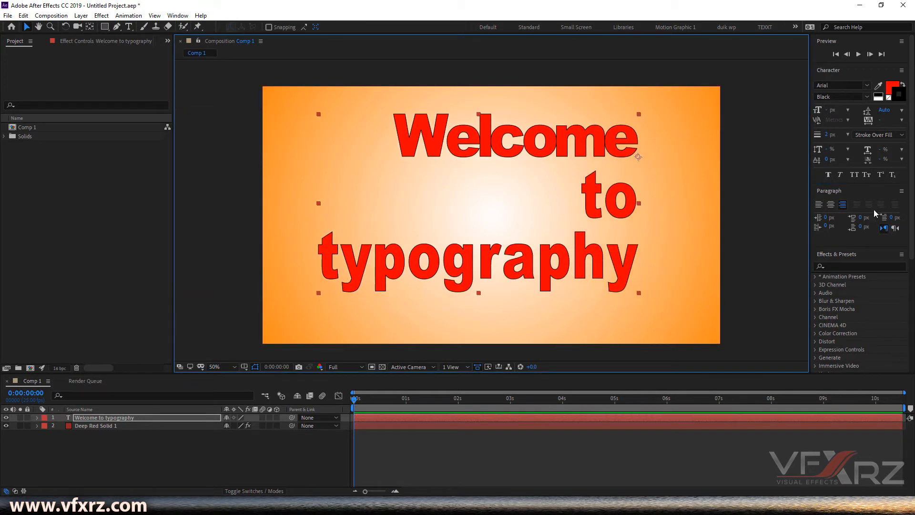
Step: Select all the text, left-align it and move the text layer back into view
{"action": "left_click", "coordinate": [827, 226]}
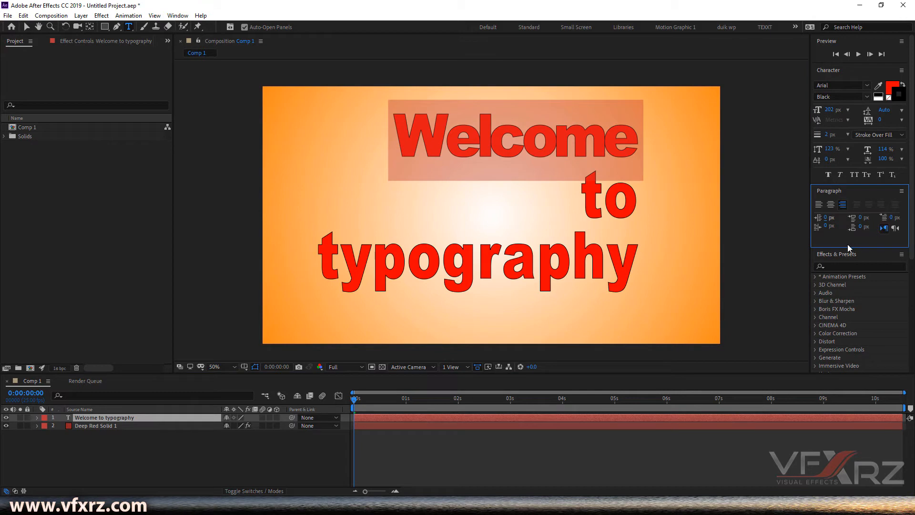
{"action": "left_click_drag", "start_coordinate": [828, 230], "coordinate": [795, 231]}
{"action": "left_click", "coordinate": [552, 257]}
{"action": "double_click", "coordinate": [613, 257]}
{"action": "left_click", "coordinate": [639, 262]}
{"action": "key", "text": "ctrl+a"}
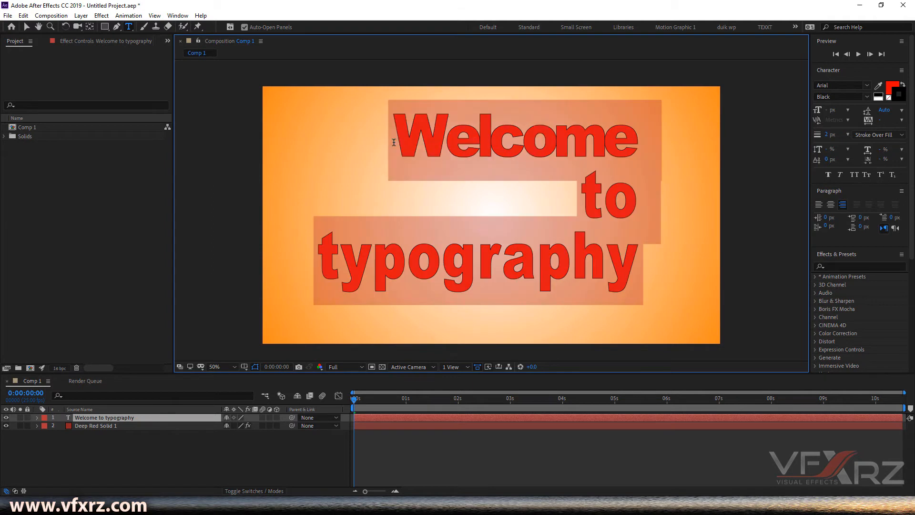
{"action": "left_click", "coordinate": [818, 205]}
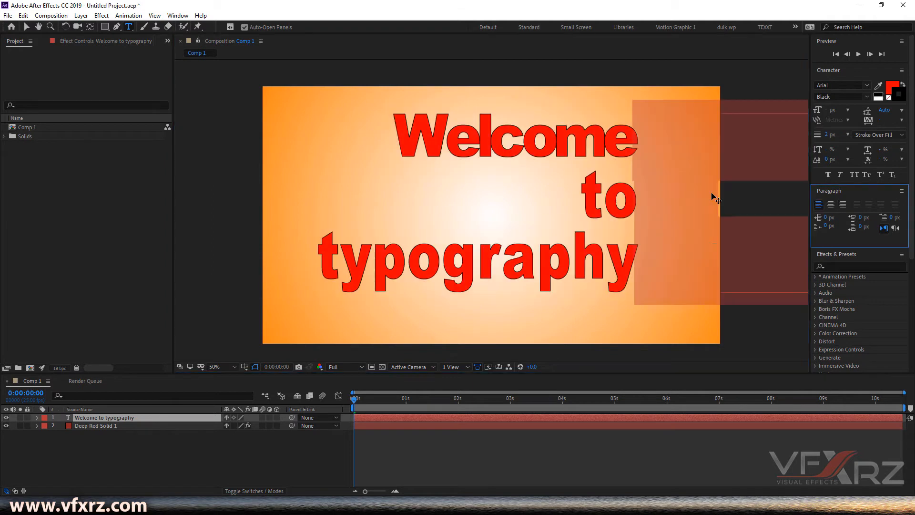
{"action": "left_click", "coordinate": [26, 27]}
{"action": "left_click_drag", "start_coordinate": [631, 160], "coordinate": [523, 151]}
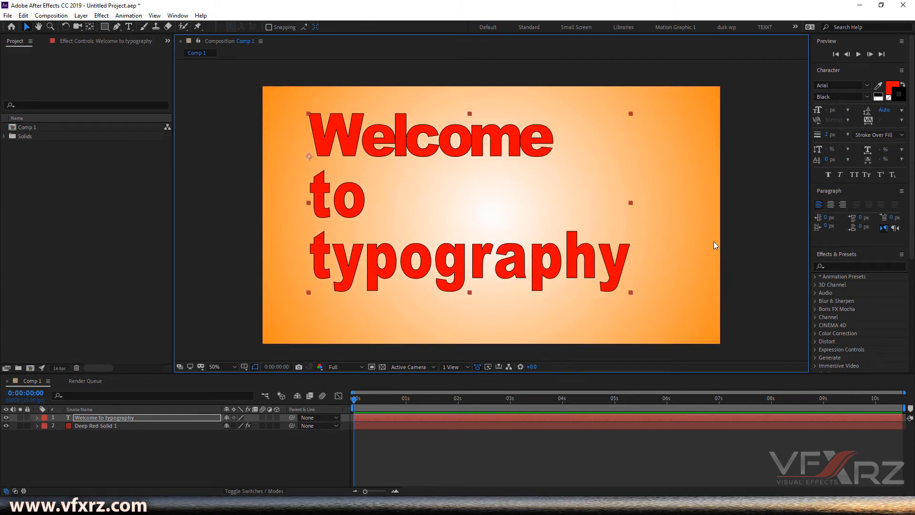
Step: Select the word to, set its left indent to 262 px and adjust the space before and after the paragraph
{"action": "left_click", "coordinate": [129, 26]}
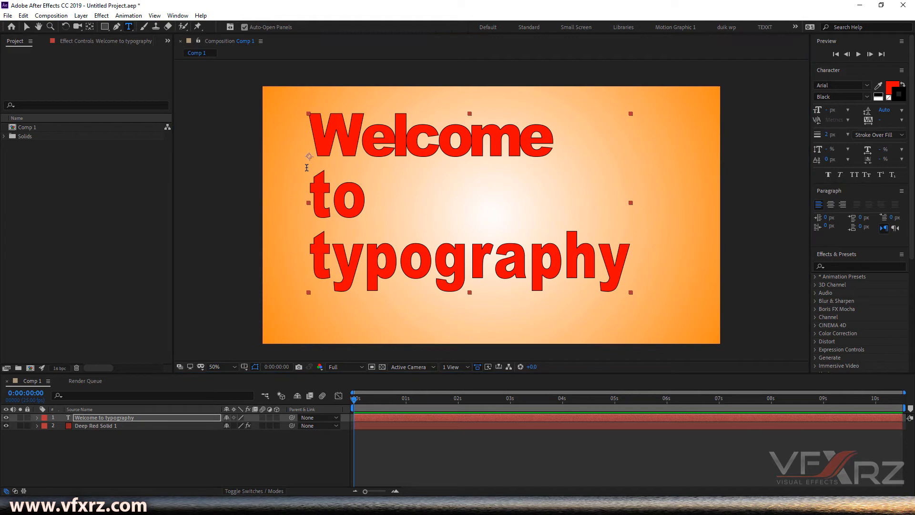
{"action": "double_click", "coordinate": [342, 192]}
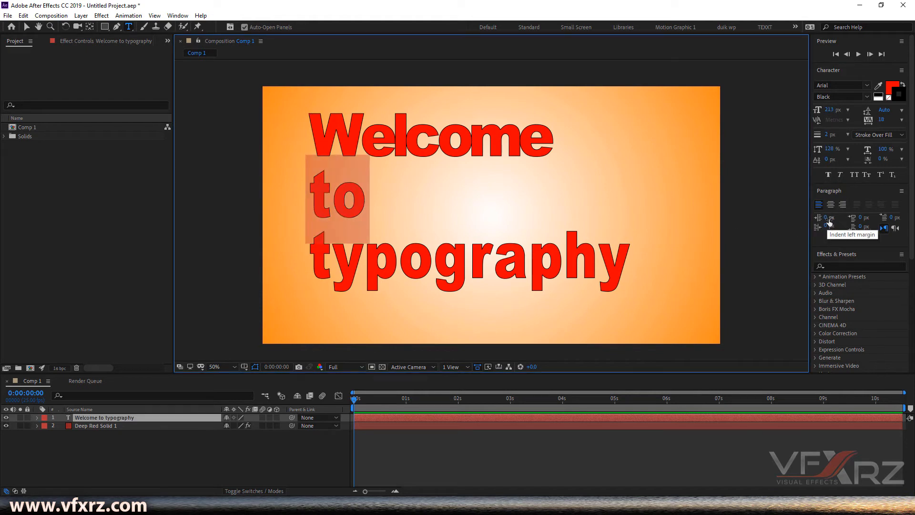
{"action": "left_click_drag", "start_coordinate": [825, 221], "coordinate": [783, 224]}
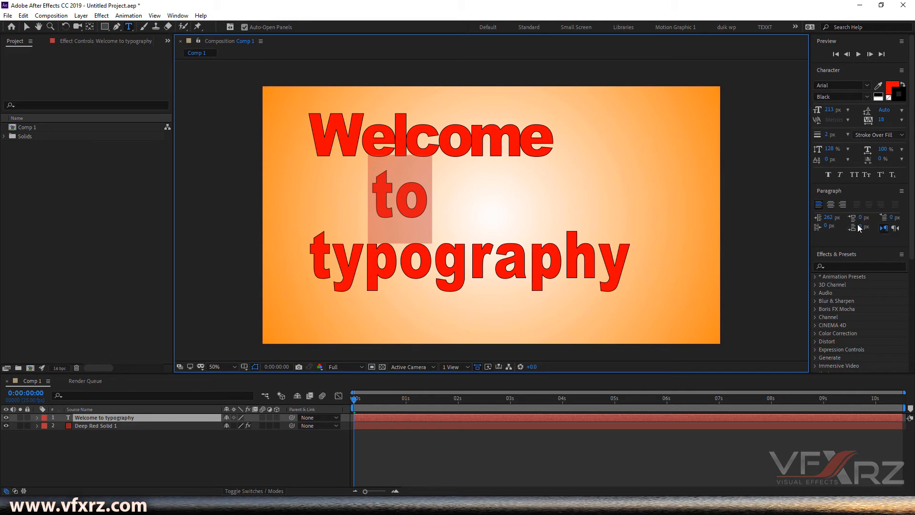
{"action": "mouse_move", "coordinate": [860, 220]}
{"action": "left_mouse_down"}
{"action": "mouse_move", "coordinate": [886, 220]}
{"action": "mouse_move", "coordinate": [710, 209]}
{"action": "mouse_move", "coordinate": [886, 227]}
{"action": "mouse_move", "coordinate": [866, 232]}
{"action": "mouse_move", "coordinate": [912, 227]}
{"action": "mouse_move", "coordinate": [830, 214]}
{"action": "mouse_move", "coordinate": [862, 214]}
{"action": "left_mouse_up"}
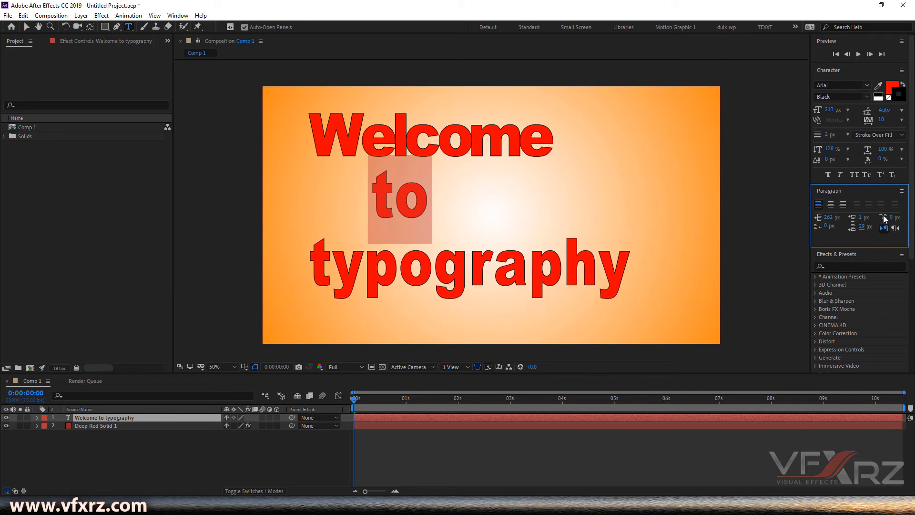
Step: Select all three lines of text and set the right indent to 5 px
{"action": "left_click_drag", "start_coordinate": [630, 266], "coordinate": [305, 267]}
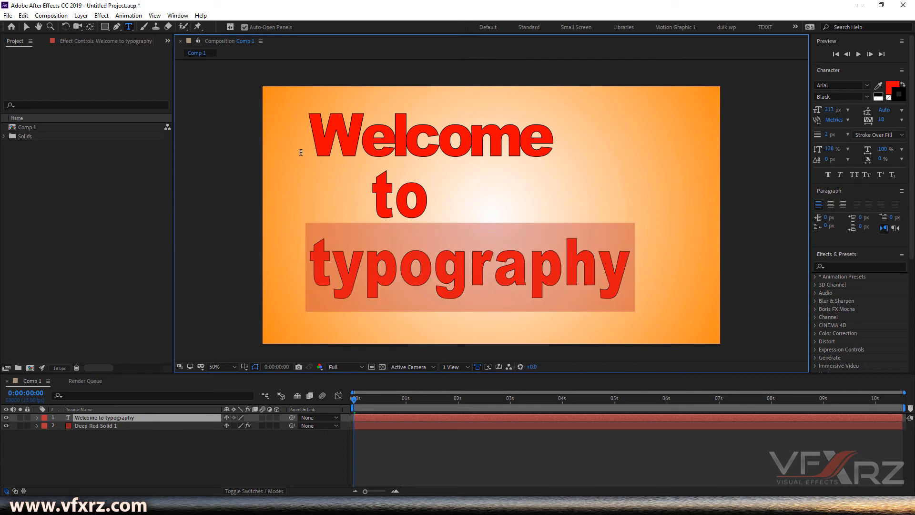
{"action": "left_click", "coordinate": [314, 122], "text": "shift"}
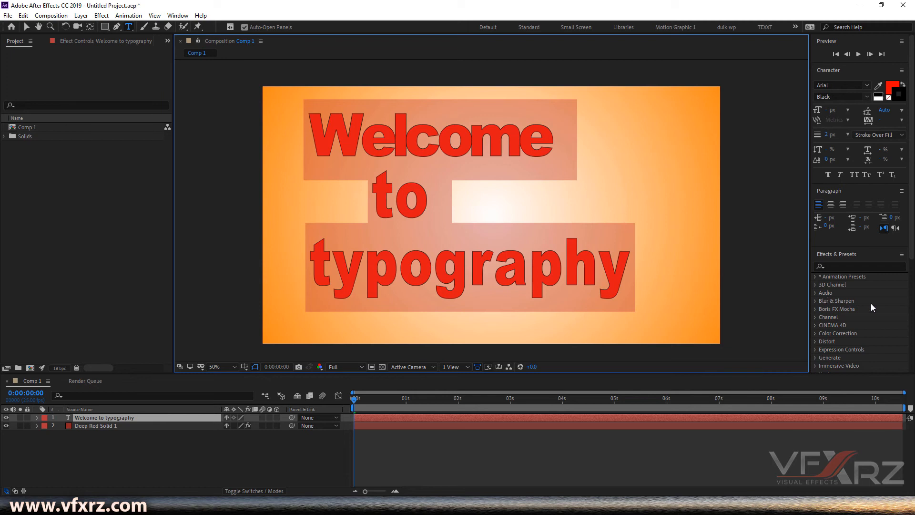
{"action": "mouse_move", "coordinate": [893, 218]}
{"action": "left_mouse_down"}
{"action": "mouse_move", "coordinate": [899, 214]}
{"action": "mouse_move", "coordinate": [883, 209]}
{"action": "mouse_move", "coordinate": [905, 214]}
{"action": "left_mouse_up"}
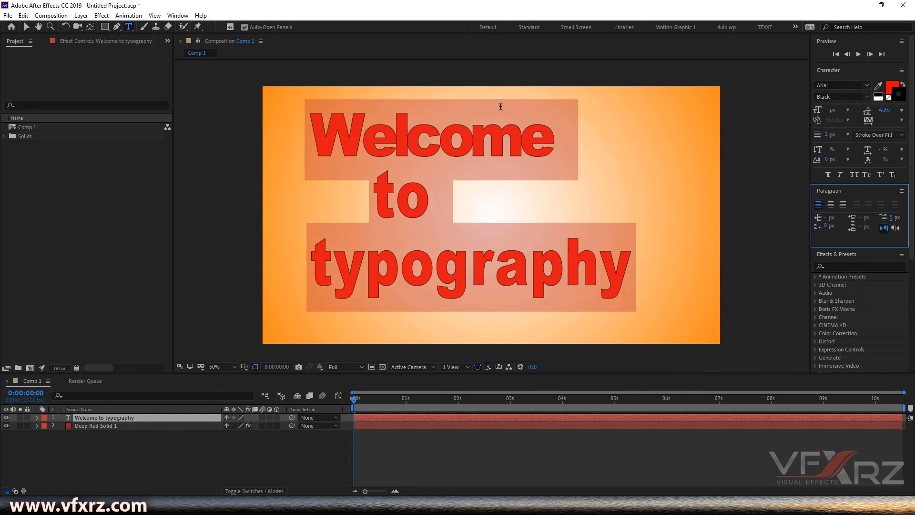
Step: Select Welcome and set its right indent to 251 px
{"action": "left_click", "coordinate": [474, 115]}
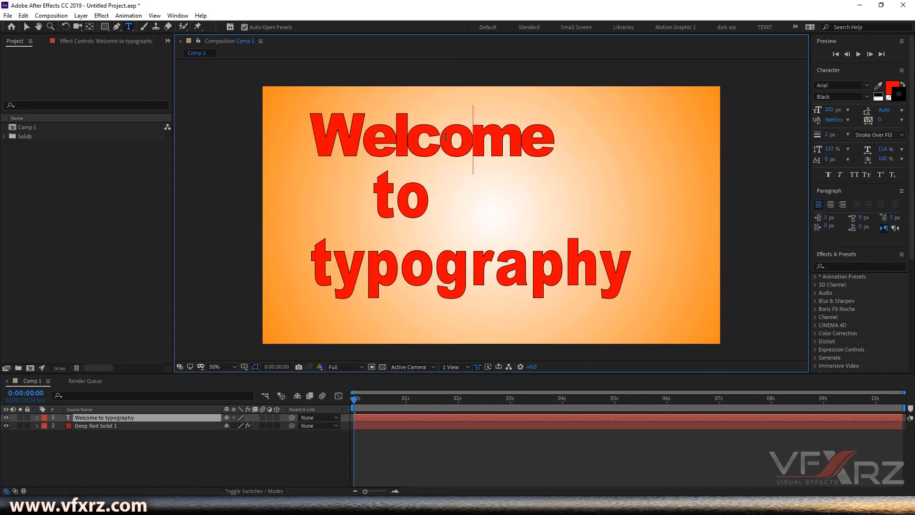
{"action": "left_click_drag", "start_coordinate": [555, 138], "coordinate": [335, 128]}
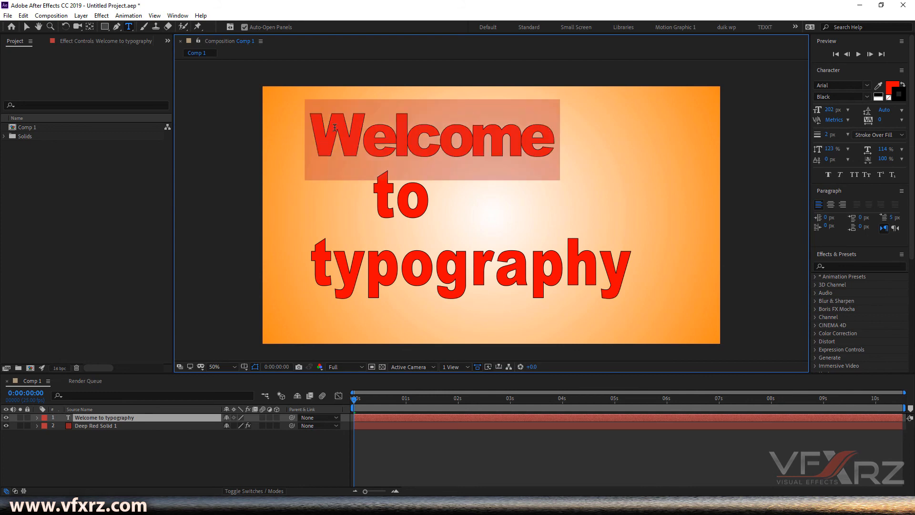
{"action": "left_click_drag", "start_coordinate": [890, 216], "coordinate": [905, 220]}
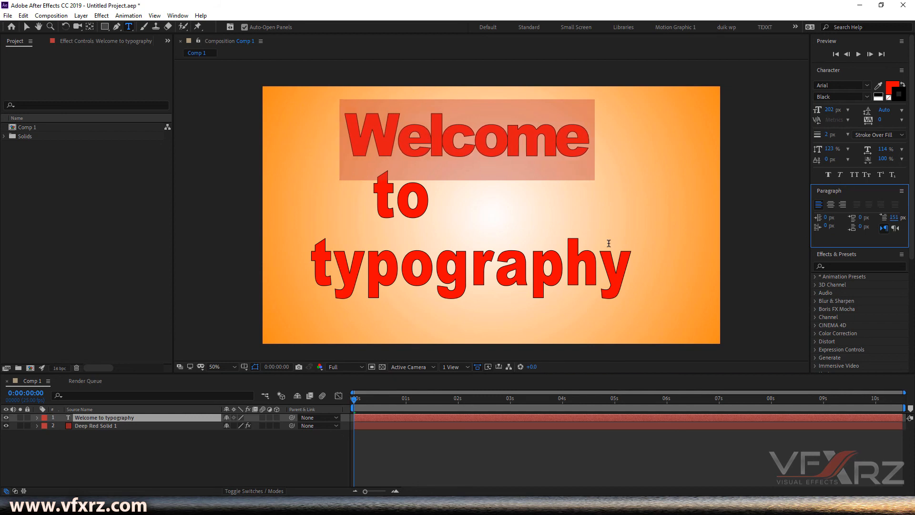
{"action": "left_click", "coordinate": [612, 278]}
{"action": "scroll", "coordinate": [639, 255], "scroll_direction": "up", "scroll_amount": 2}
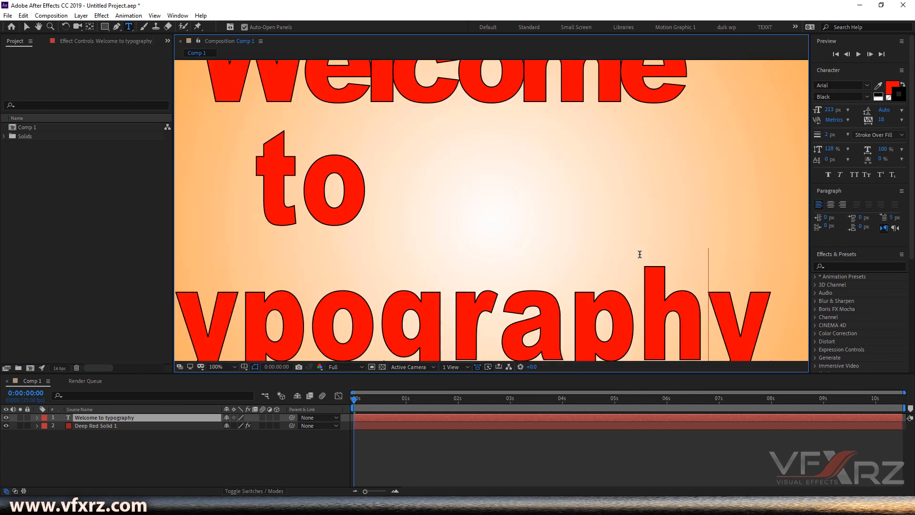
{"action": "scroll", "coordinate": [639, 256], "scroll_direction": "down", "scroll_amount": 2}
{"action": "key", "text": "Escape"}
{"action": "left_click_drag", "start_coordinate": [654, 238], "coordinate": [690, 247]}
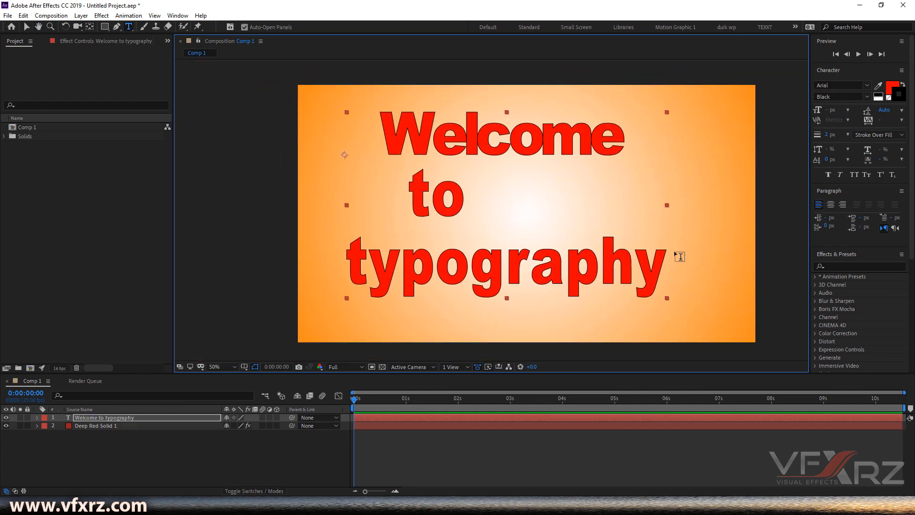